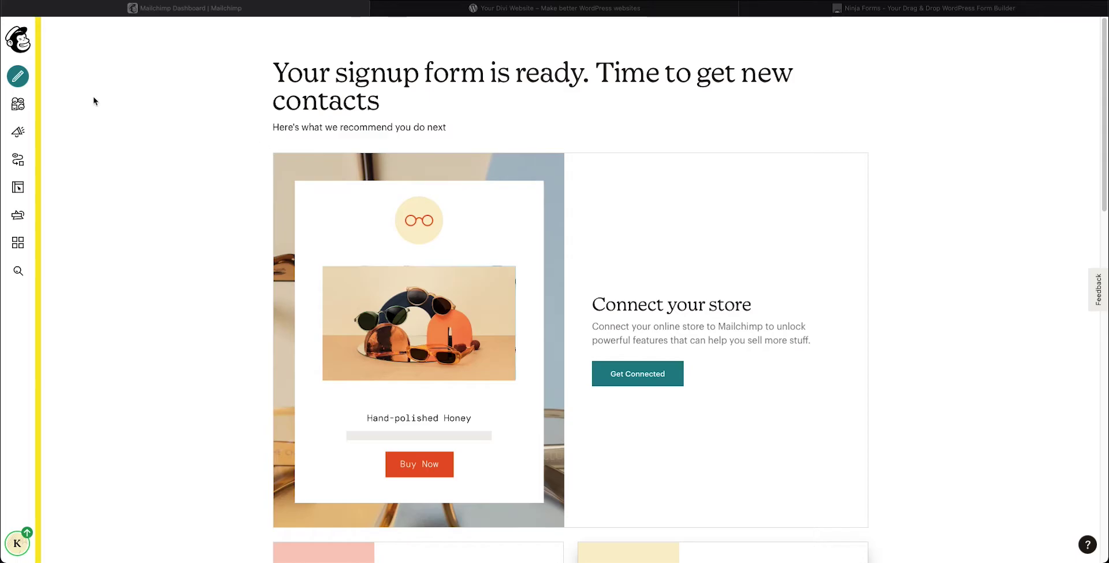
Step: Open the audience in Mailchimp and bring up its list of all contacts
left_click(17, 107)
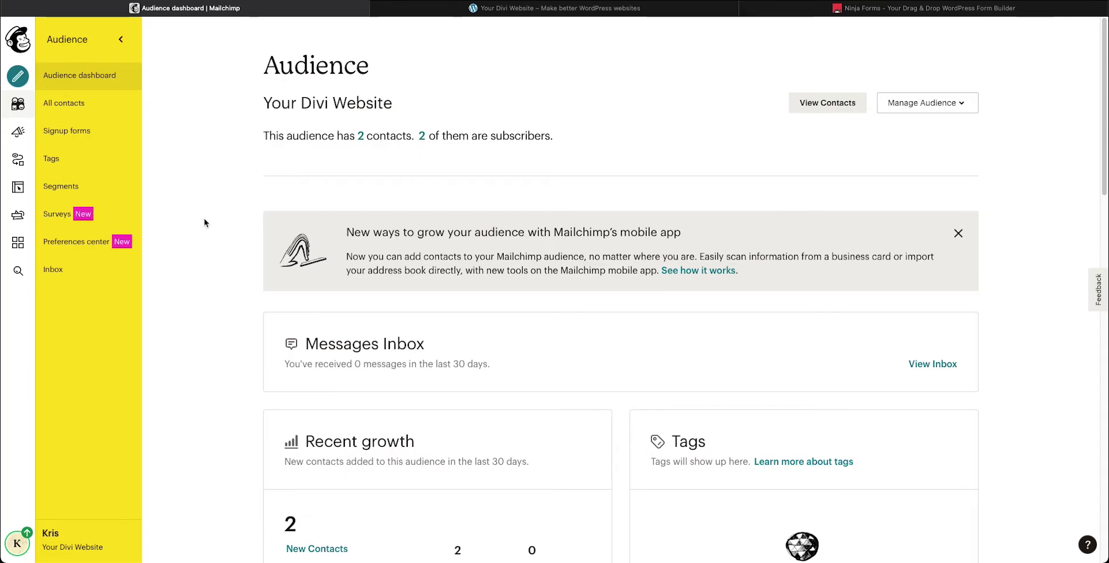
scroll(204, 221, "down", 1)
scroll(204, 221, "up", 1)
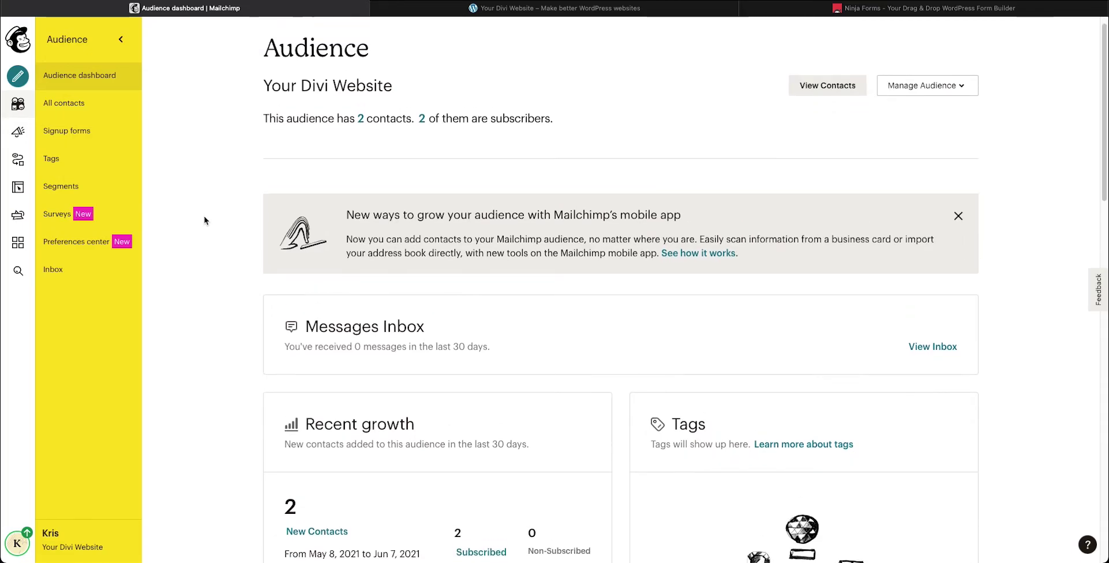
left_click(77, 105)
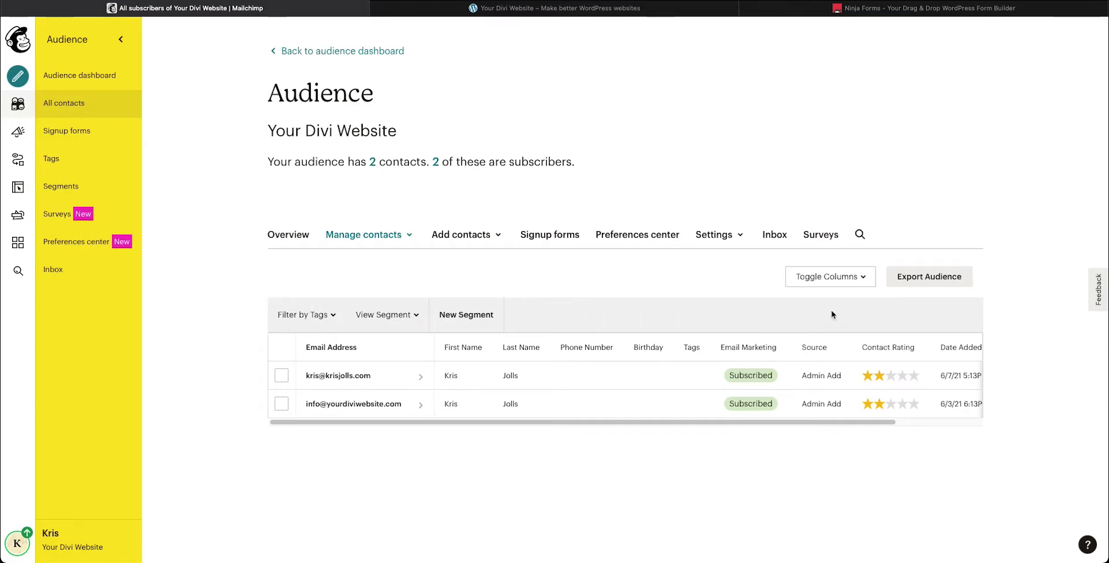
Step: Hide the Phone Number and Birthday columns in the contacts table and save the column selection
left_click(839, 281)
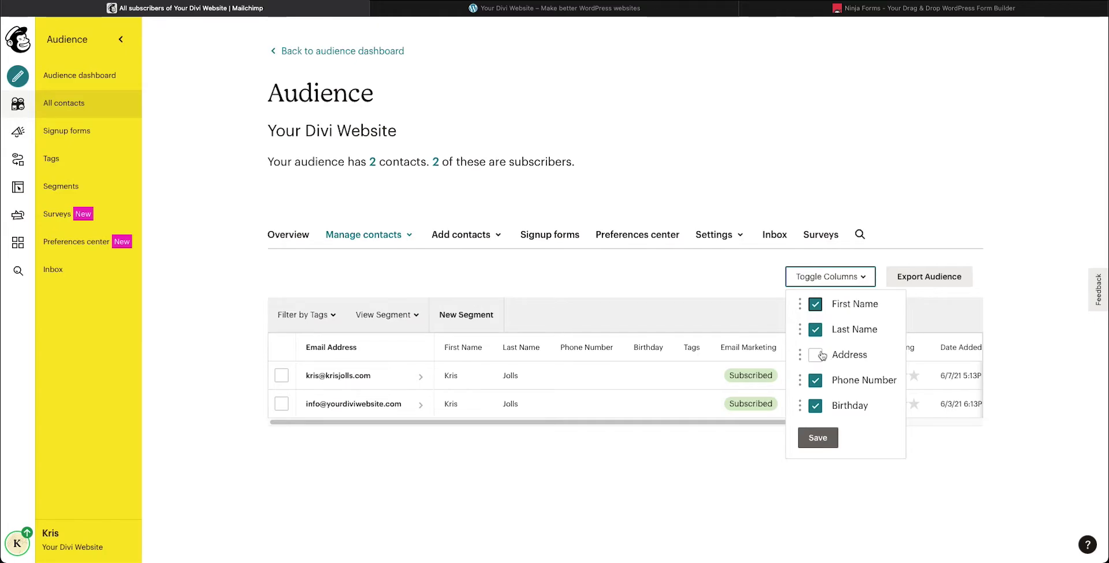
left_click(815, 381)
left_click(815, 406)
left_click(818, 437)
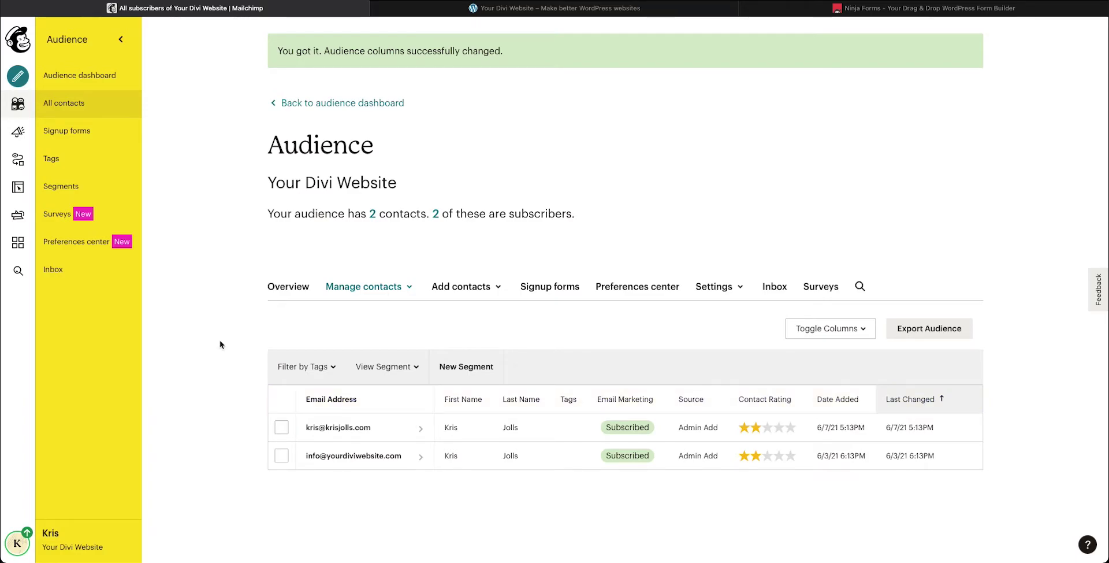
Step: Switch to the Ninja Forms website, find the Mailchimp add-on, and open the account's available downloads
left_click(866, 10)
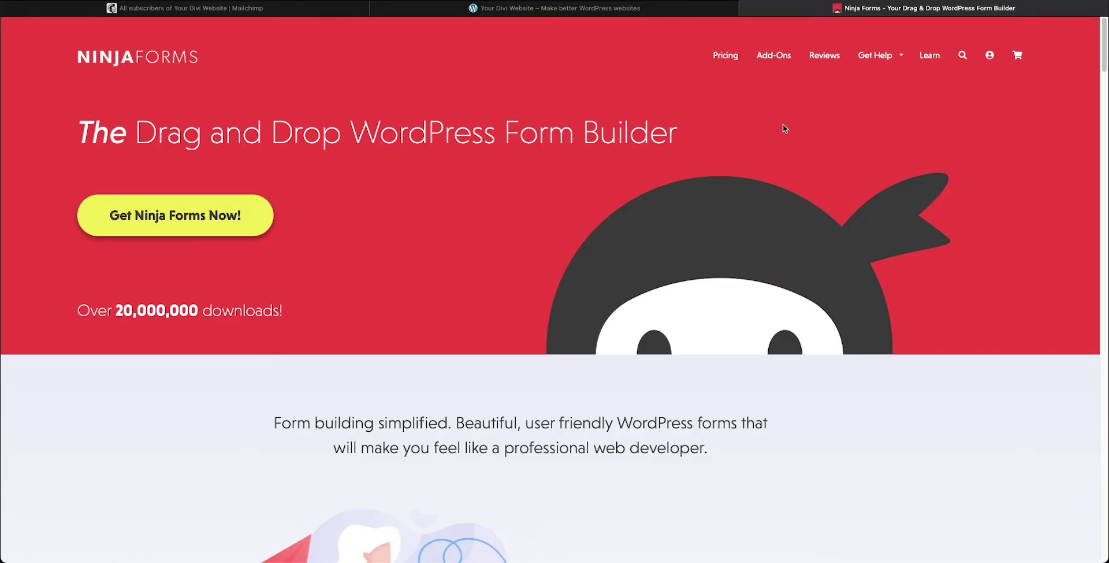
left_click(771, 56)
scroll(404, 342, "down", 15)
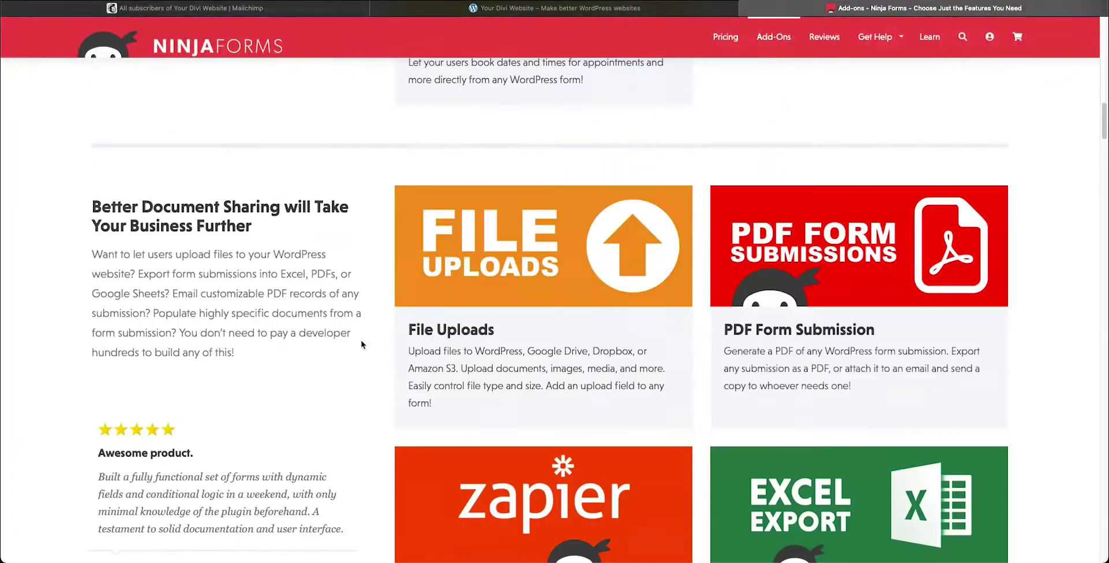
scroll(361, 342, "down", 10)
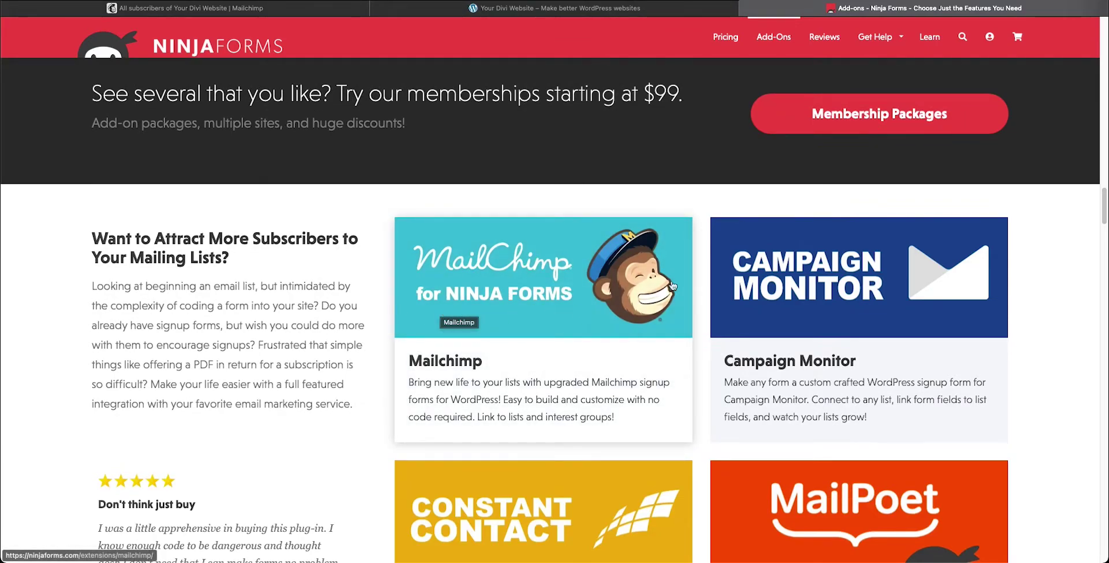
left_click(989, 37)
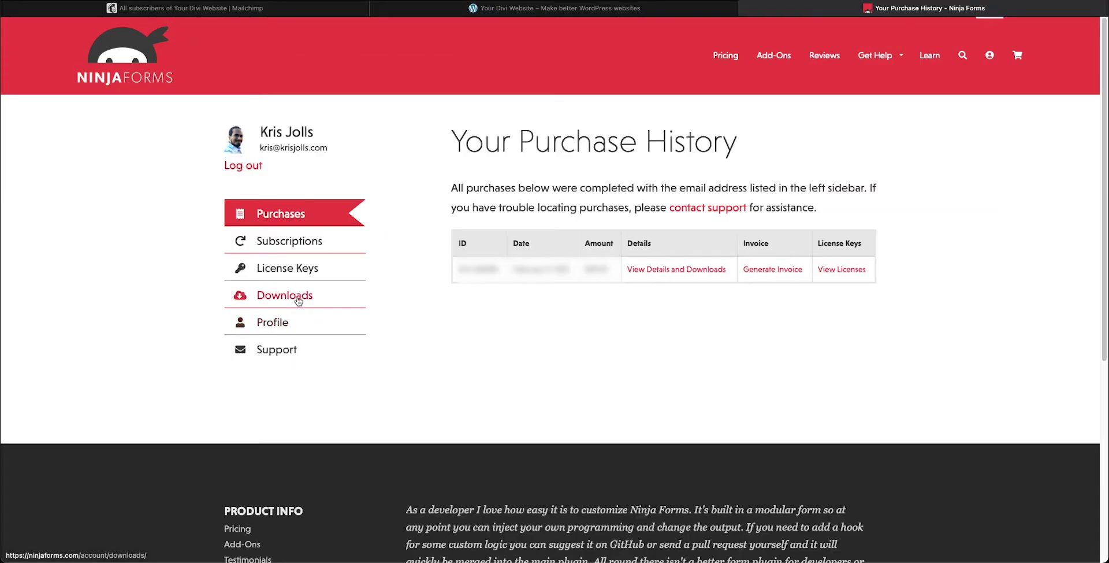
left_click(298, 296)
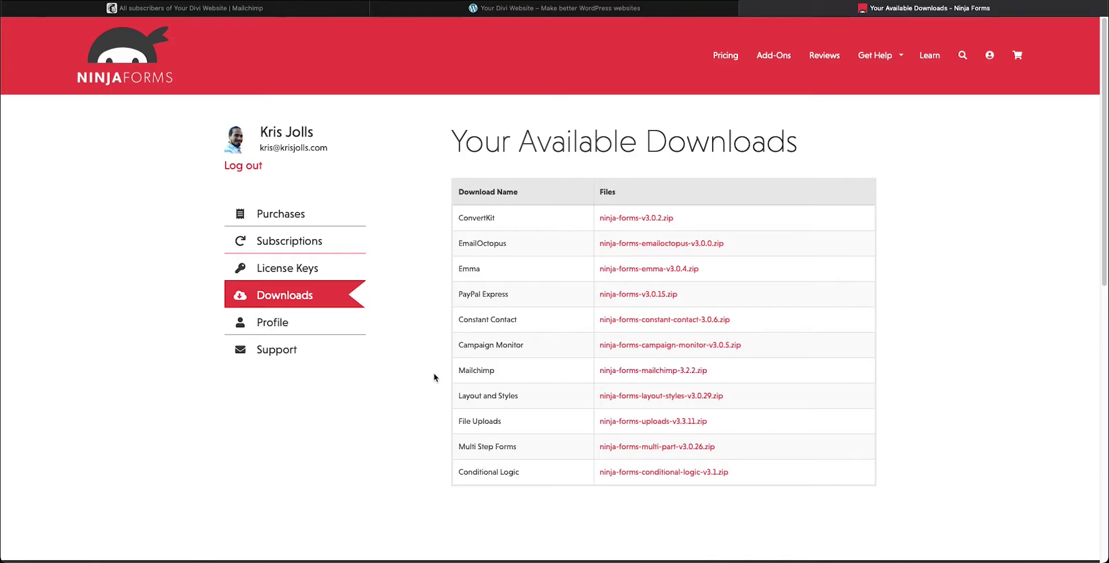
Step: Switch to the WordPress dashboard and review the installed Ninja Forms plugins
key("ctrl+shift+Tab")
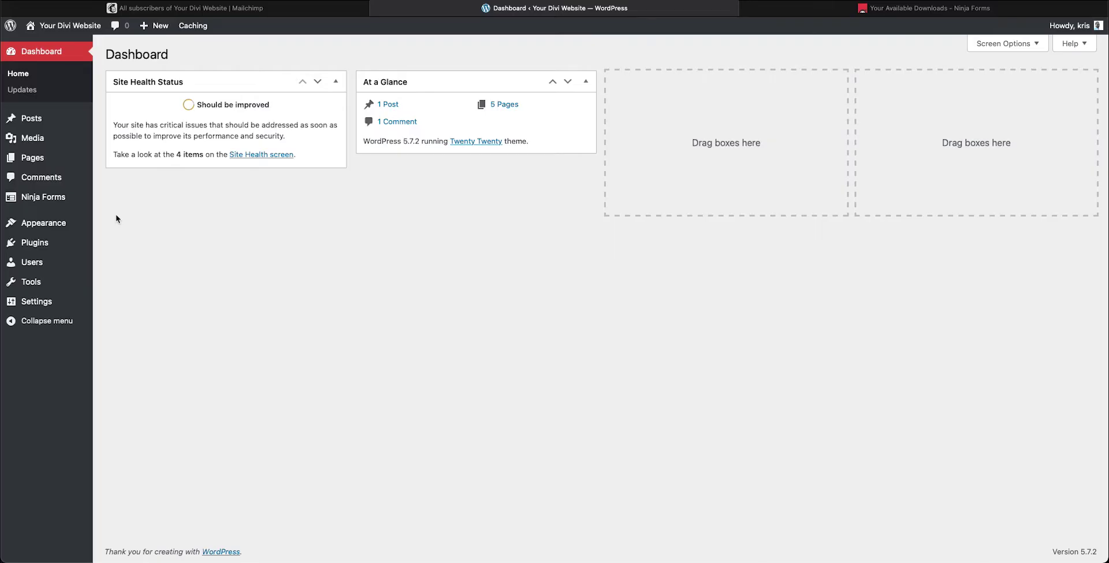
mouse_move(47, 242)
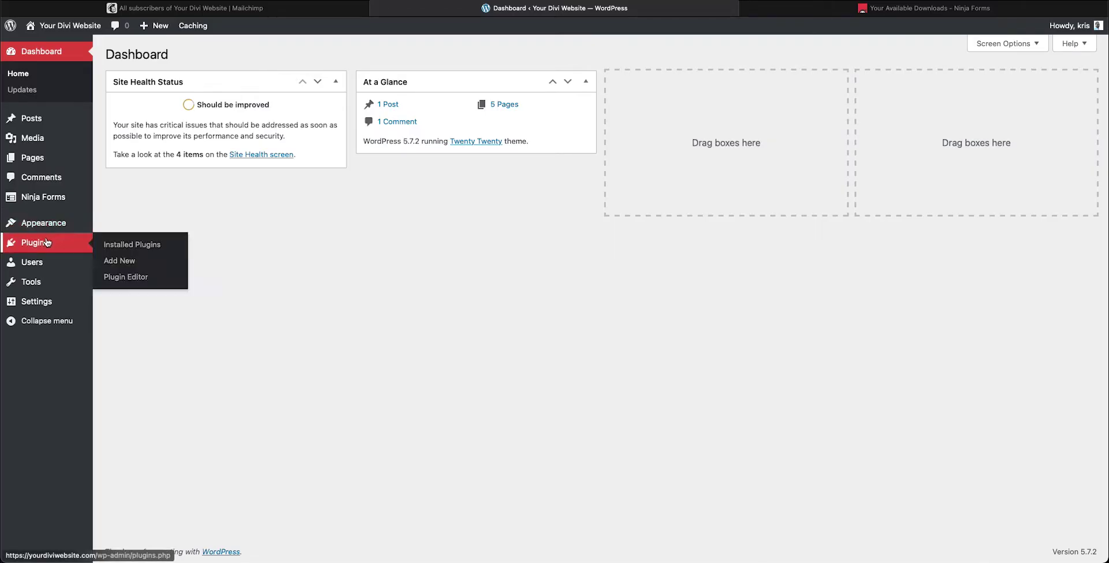
left_click(47, 242)
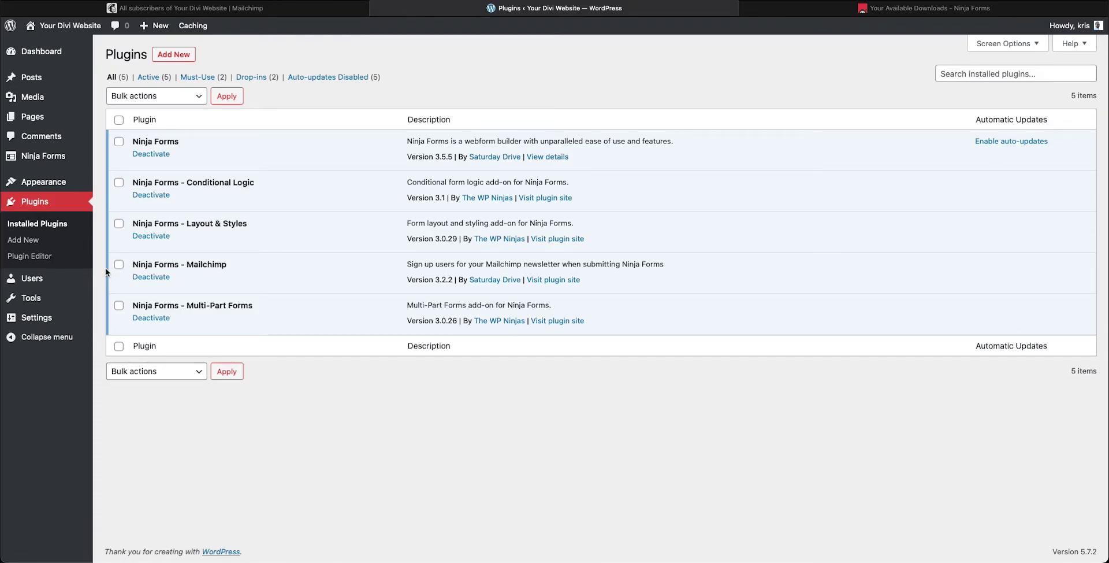
Step: Open the Ninja Forms settings and select the Mailchimp API key field for entry
mouse_move(62, 157)
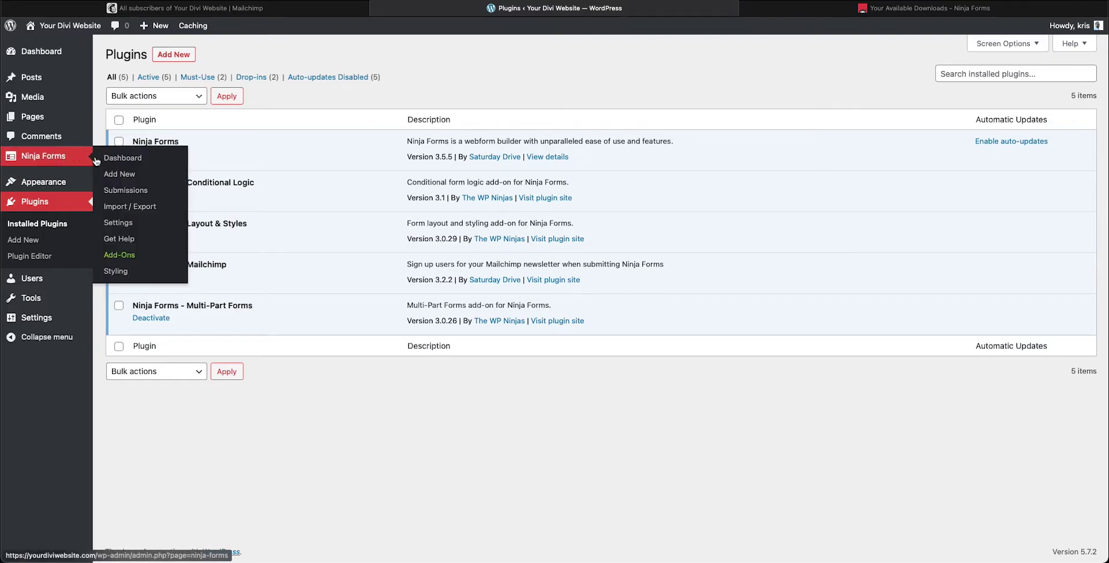
left_click(119, 224)
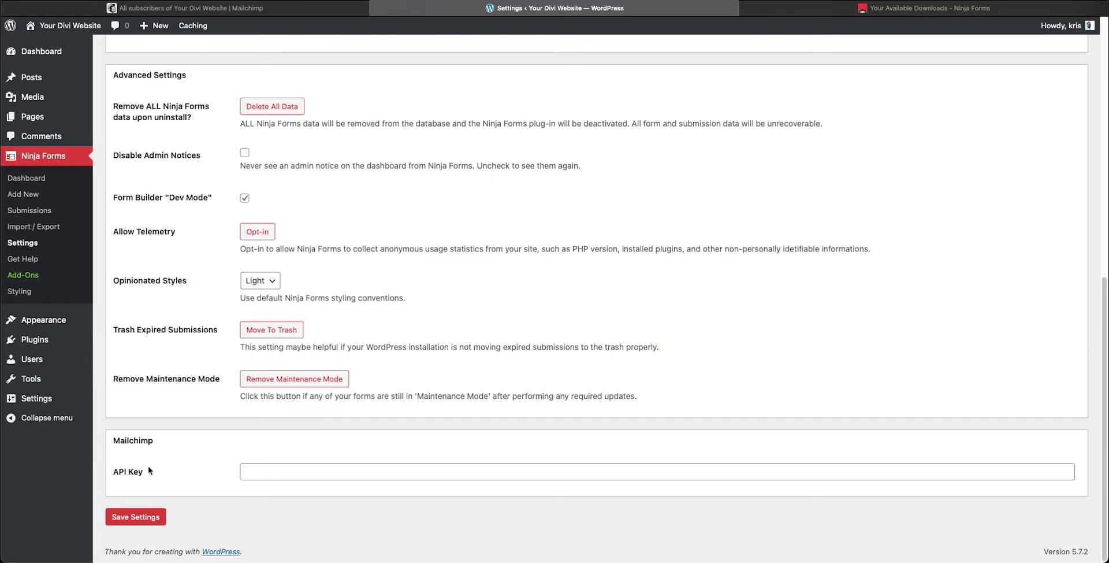
left_click(259, 474)
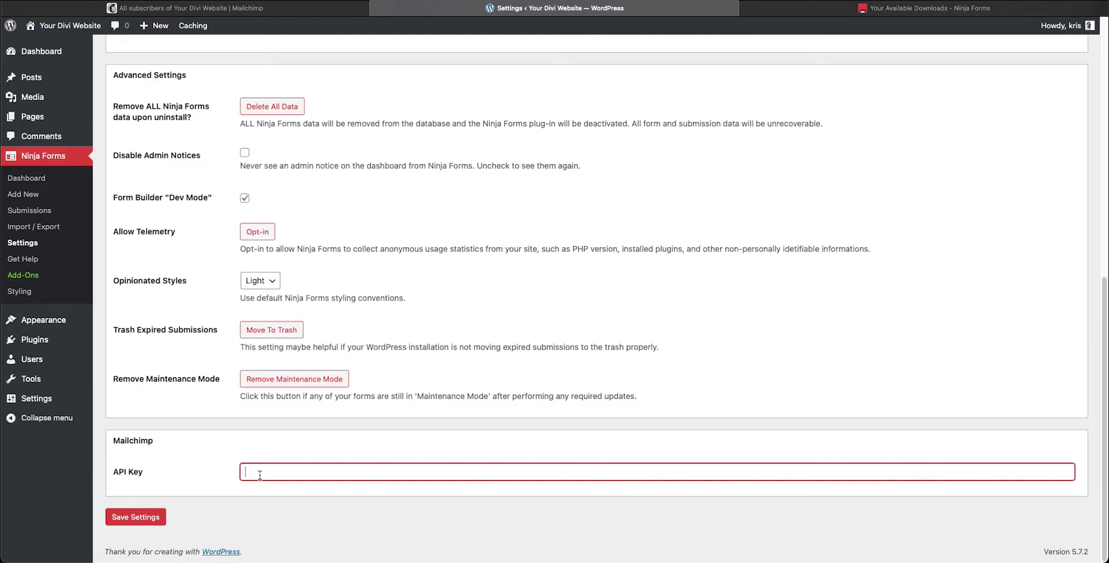
Step: Switch to Mailchimp, open the account's API keys page, and copy the existing API key
left_click(320, 8)
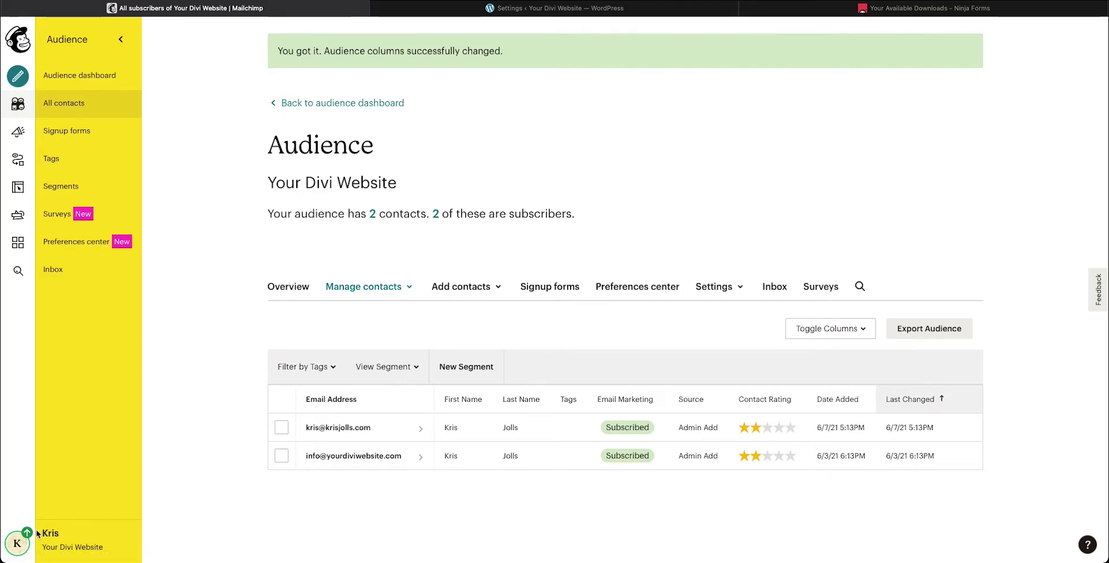
left_click(20, 543)
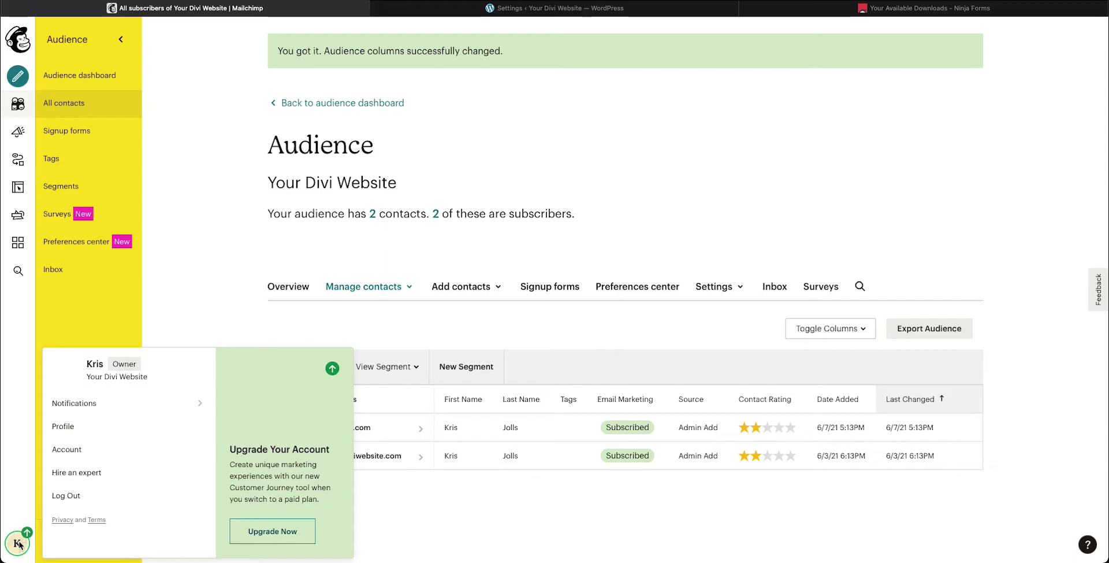
left_click(70, 448)
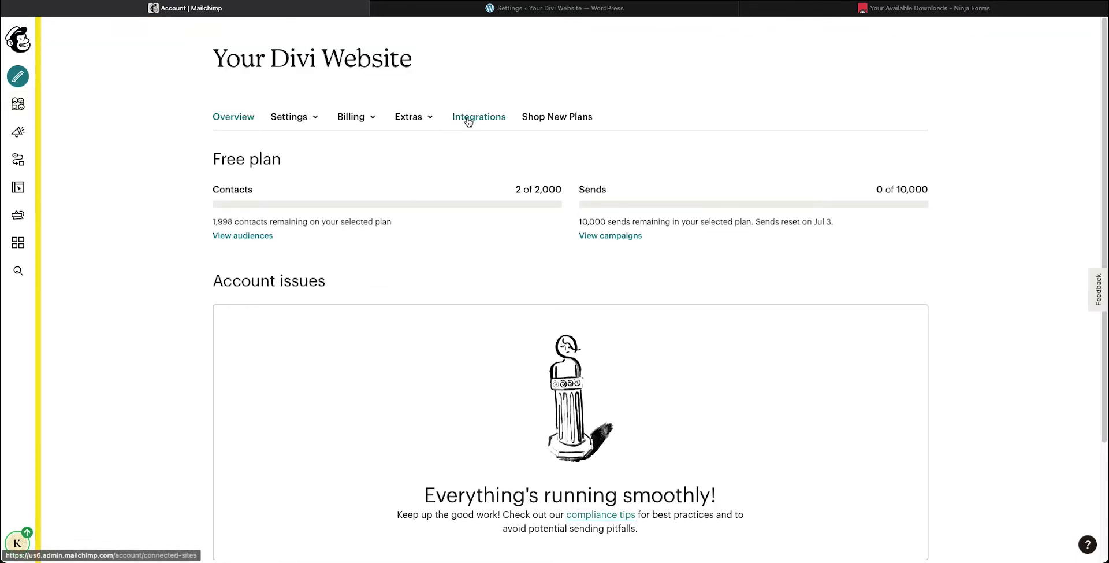
left_click(417, 118)
left_click(416, 172)
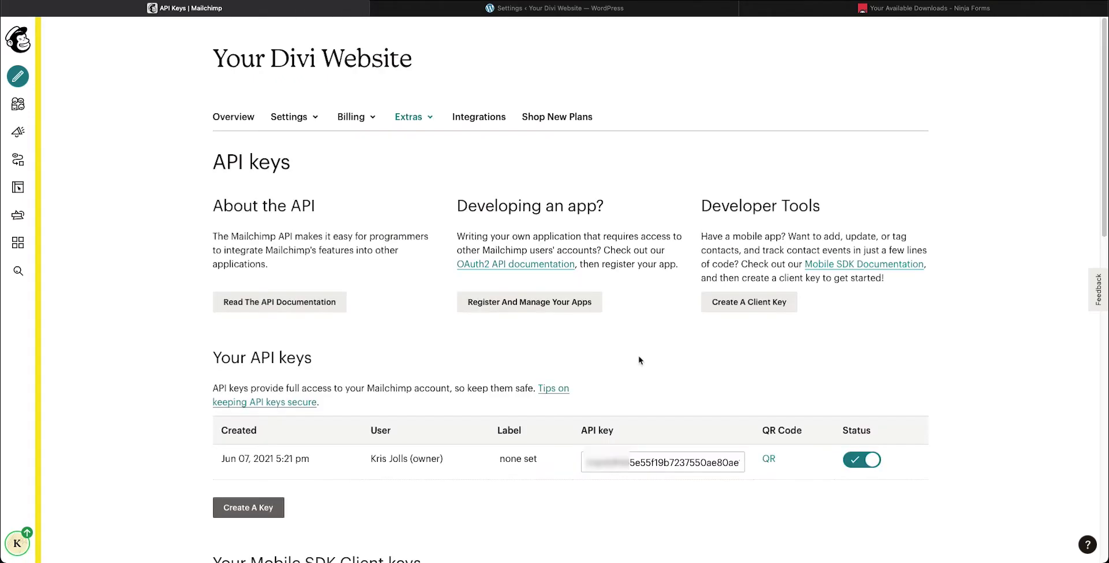
left_click(663, 461)
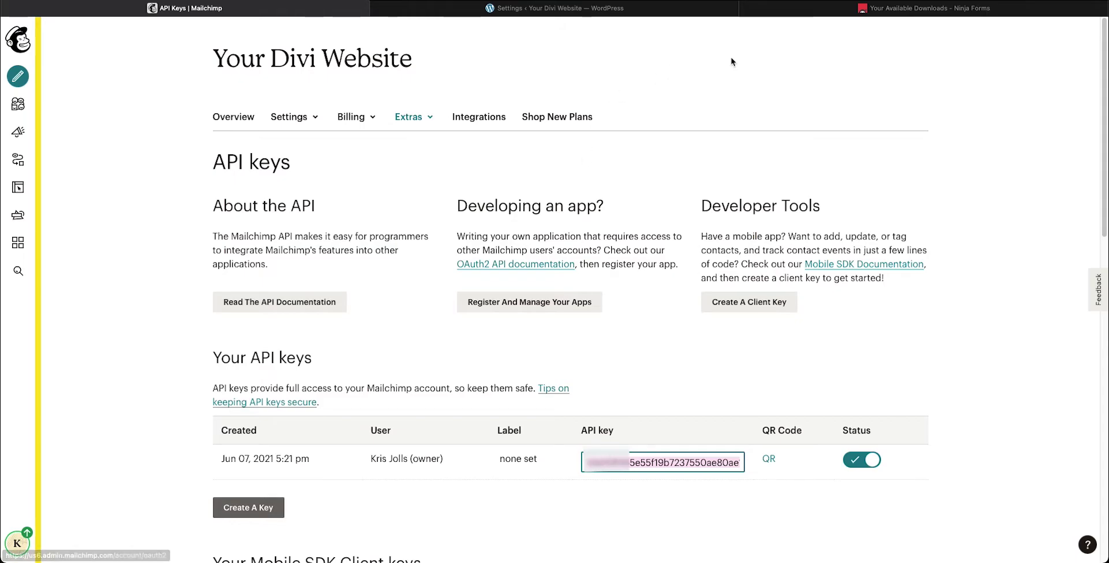
Step: Paste the Mailchimp API key into the Ninja Forms settings in WordPress, save them, and open the plugin licenses
left_click(672, 10)
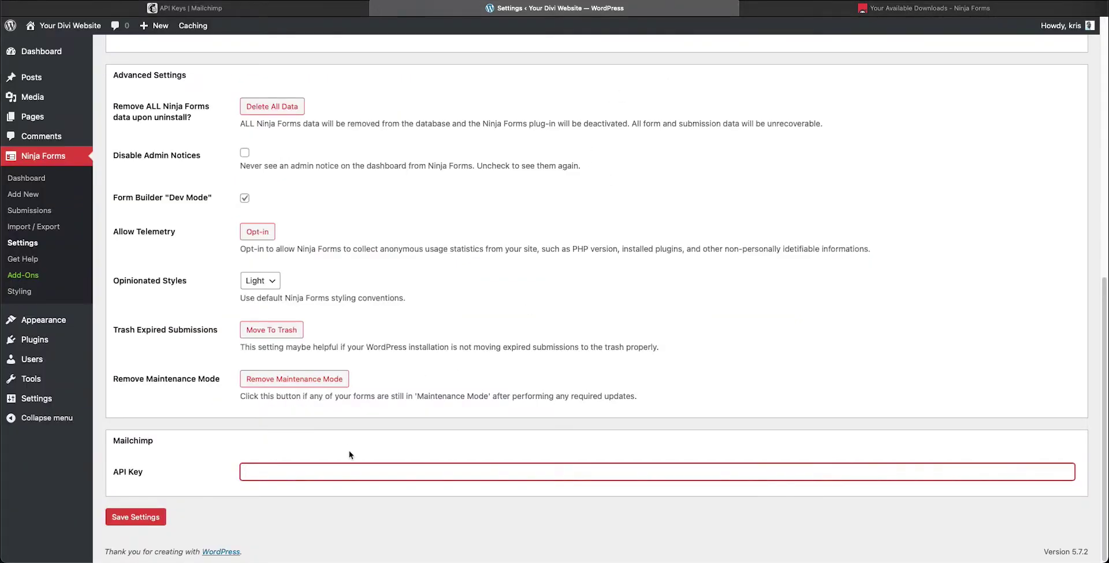
key("super+v")
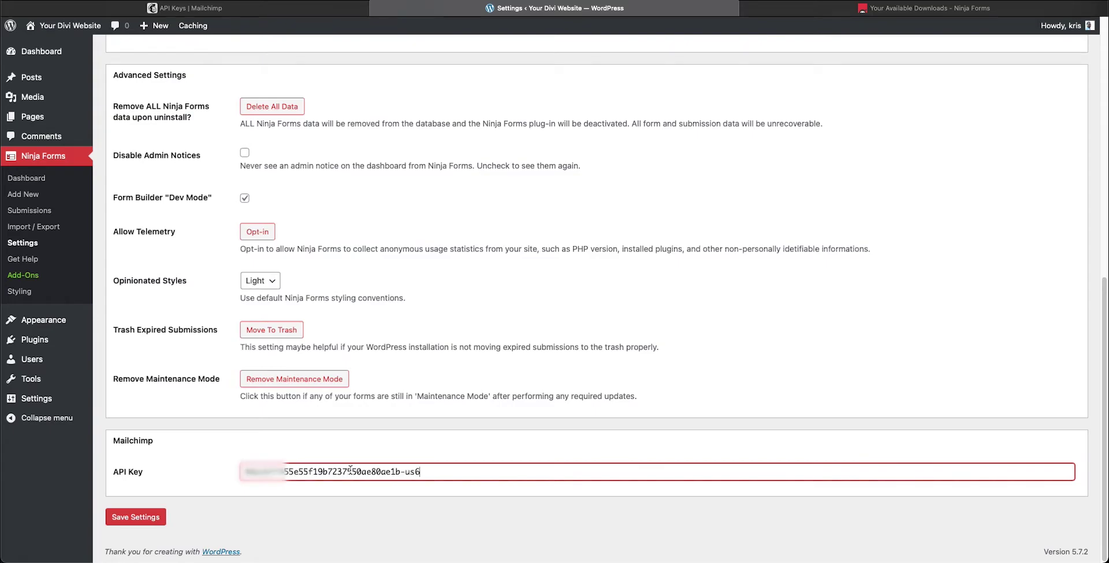
left_click(151, 521)
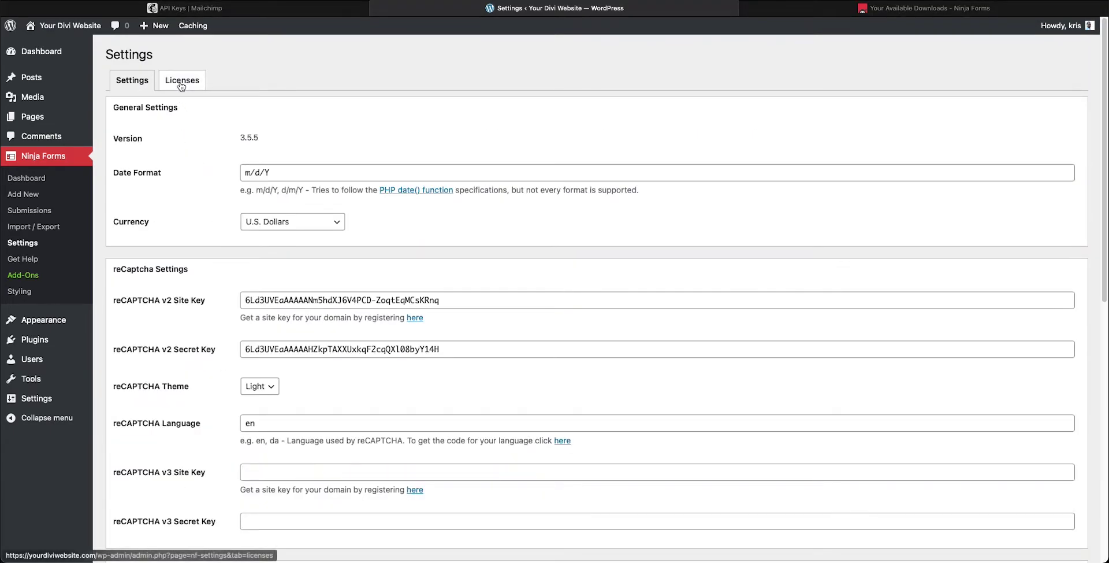
left_click(181, 84)
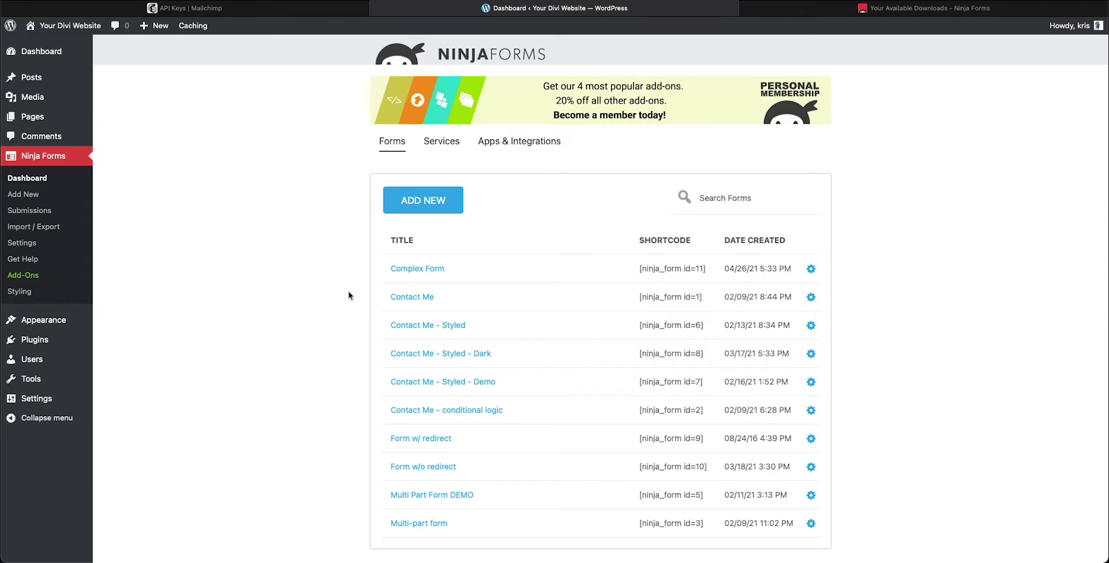
Step: Create a new form from the Mailchimp Signup Formx template
left_click(443, 205)
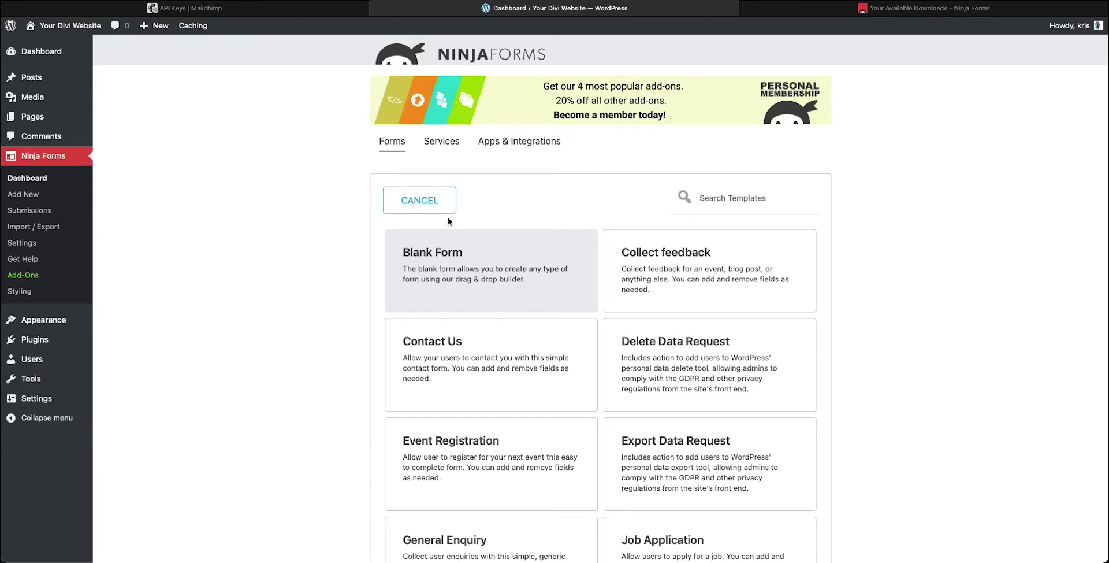
scroll(445, 224, "down", 4)
scroll(451, 226, "down", 1)
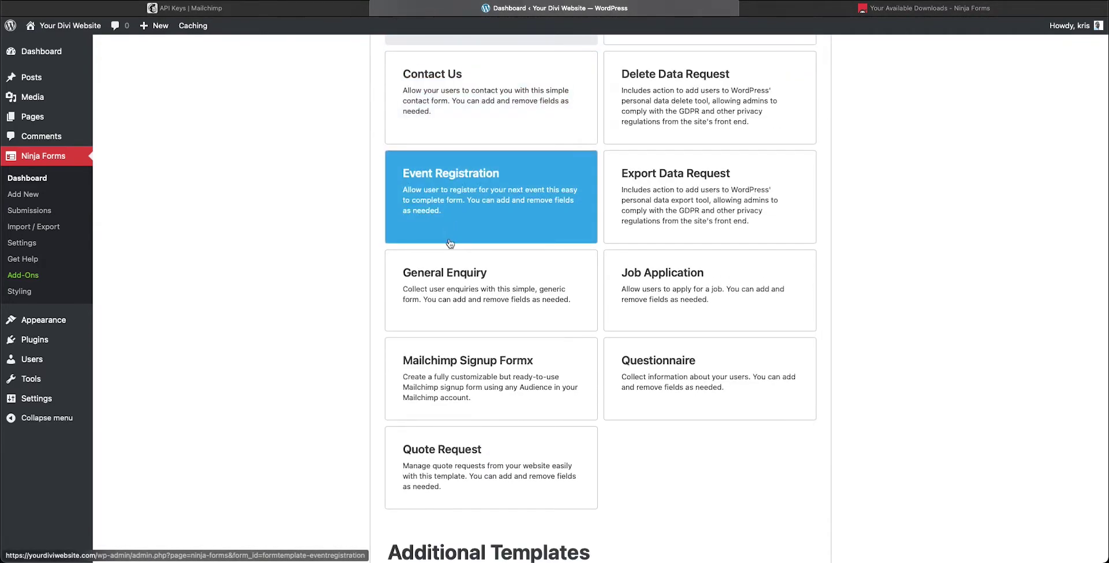
left_click(458, 389)
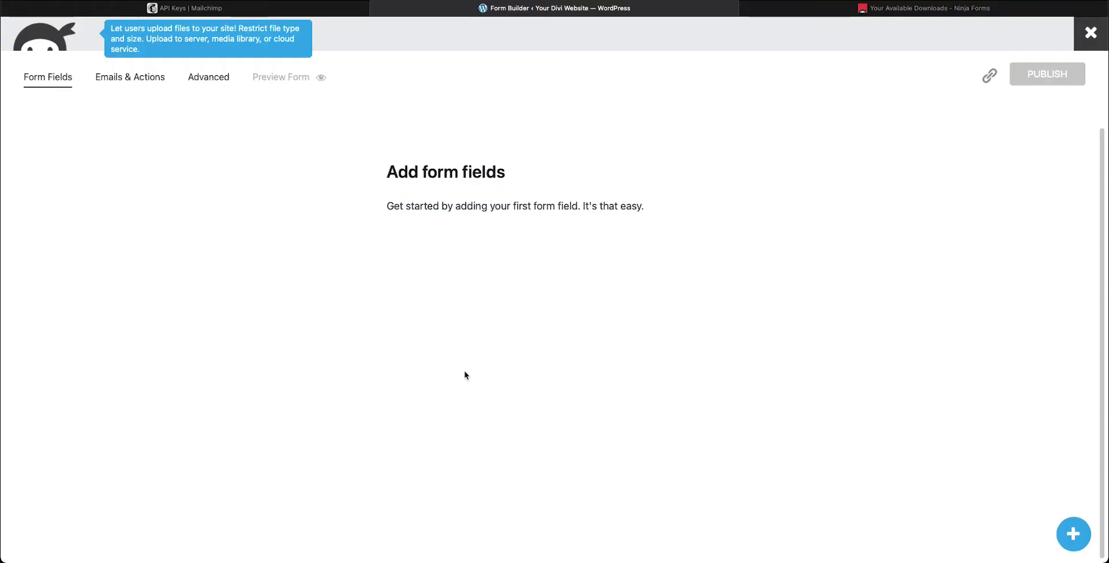
Step: Add First Name, Email and Submit fields to the form
left_click(1075, 534)
left_click(702, 328)
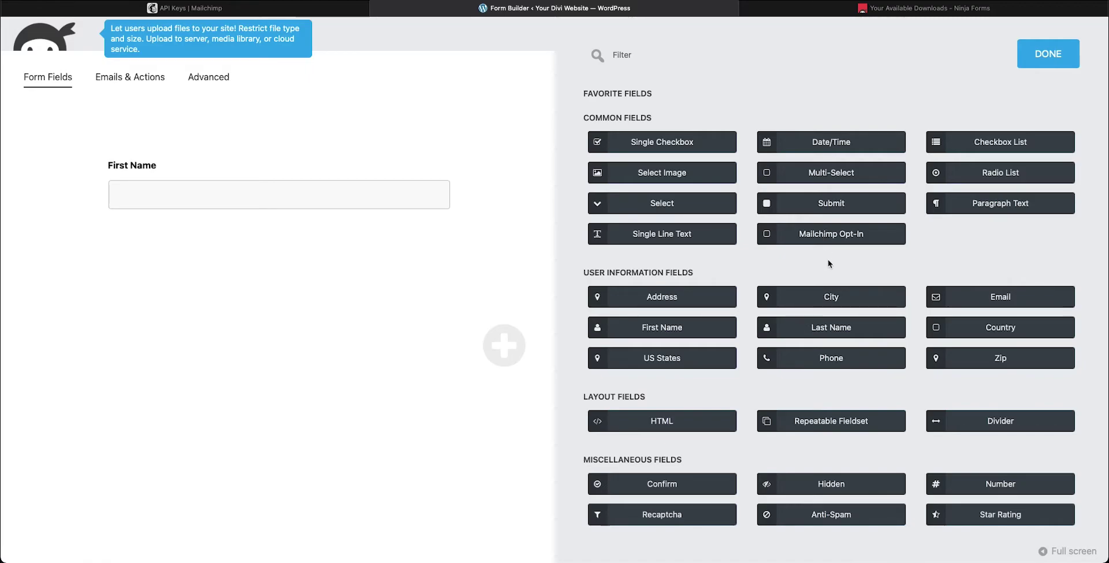
left_click(965, 298)
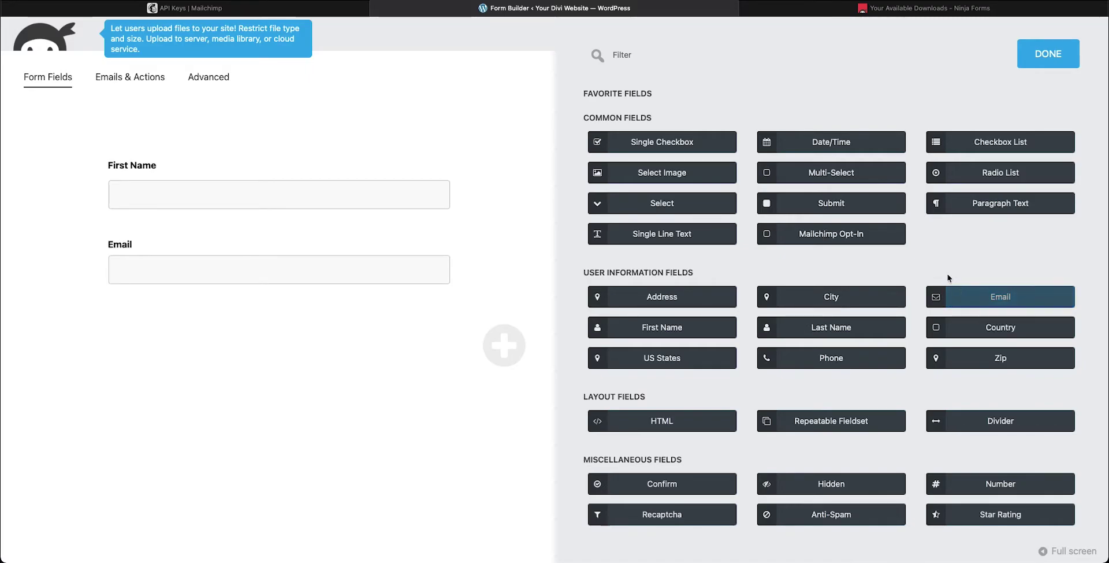
left_click(844, 202)
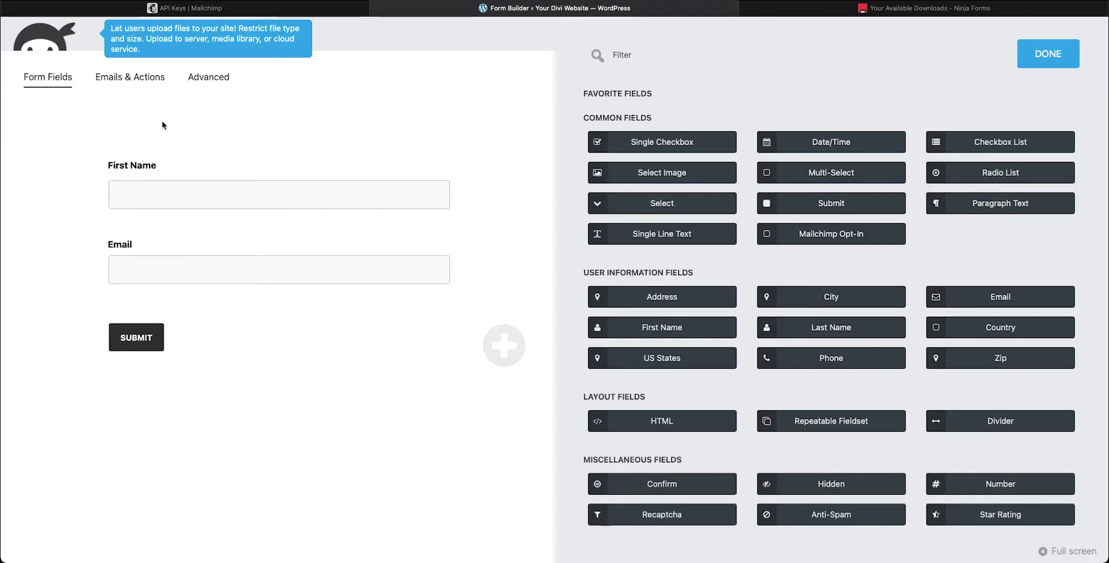
Step: Set the form title to "Newsletter Sign-up" in the form's display settings
left_click(129, 81)
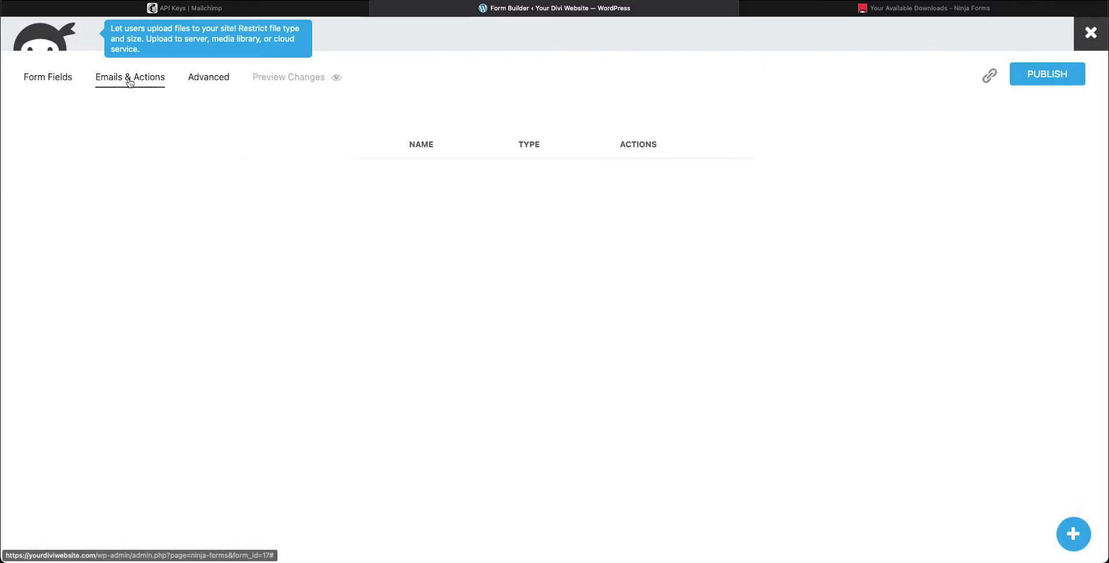
left_click(204, 80)
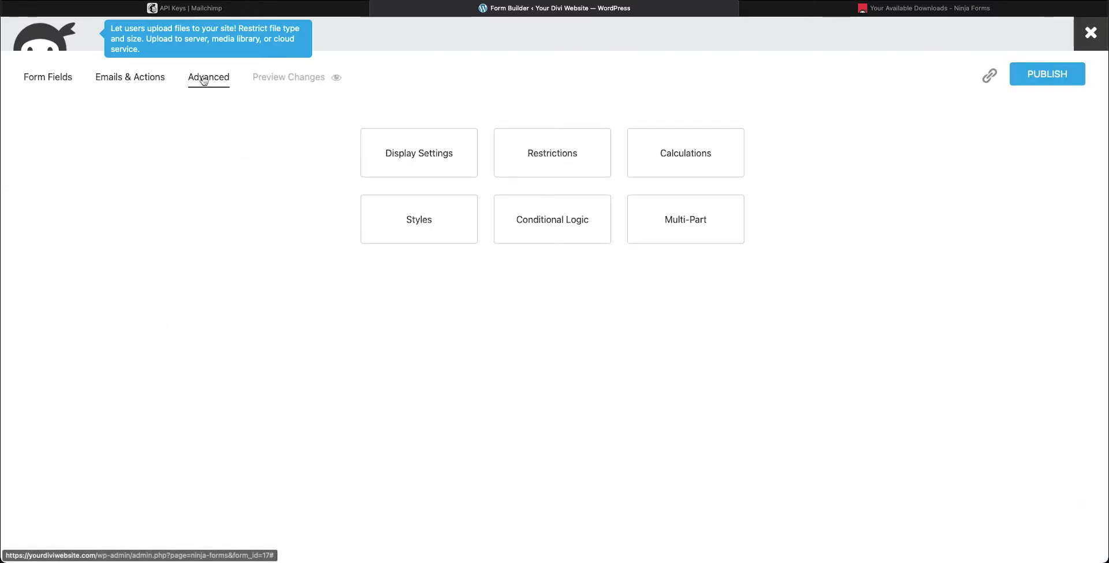
left_click(450, 156)
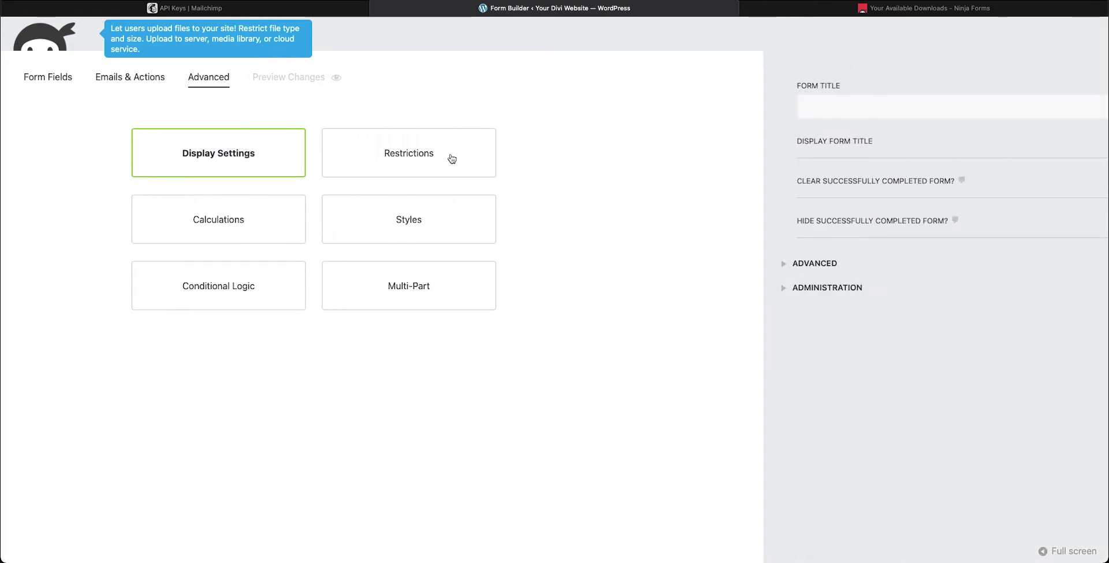
left_click(680, 107)
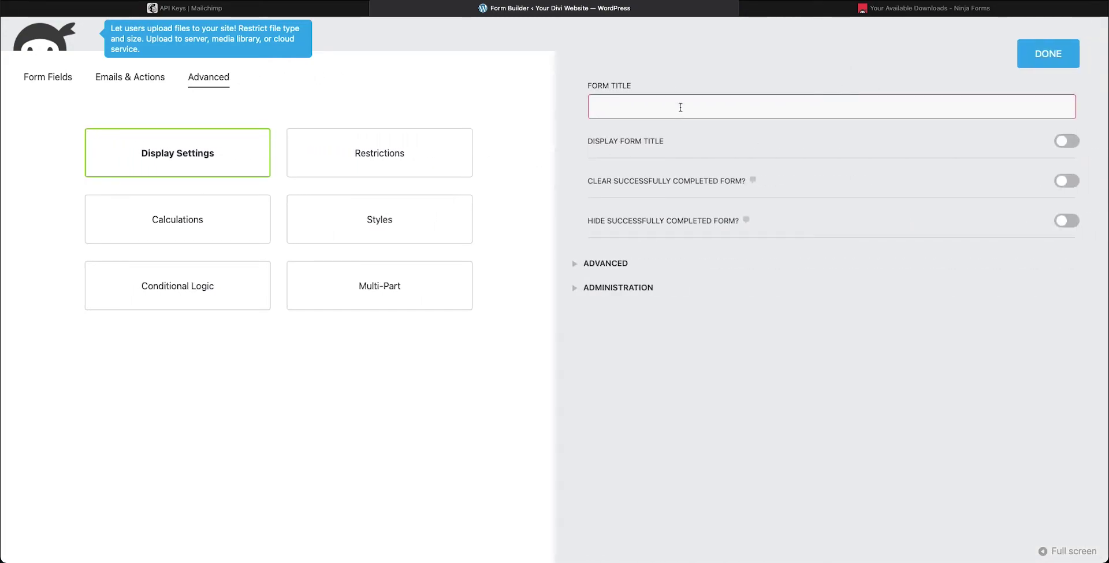
type("Newsletter Sign-up")
left_click(1041, 61)
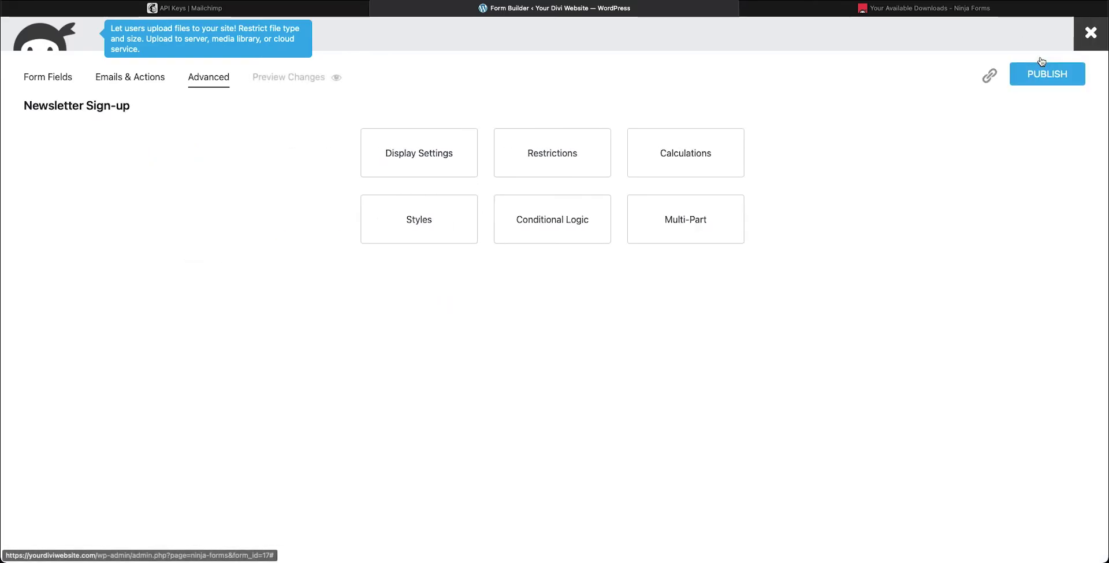
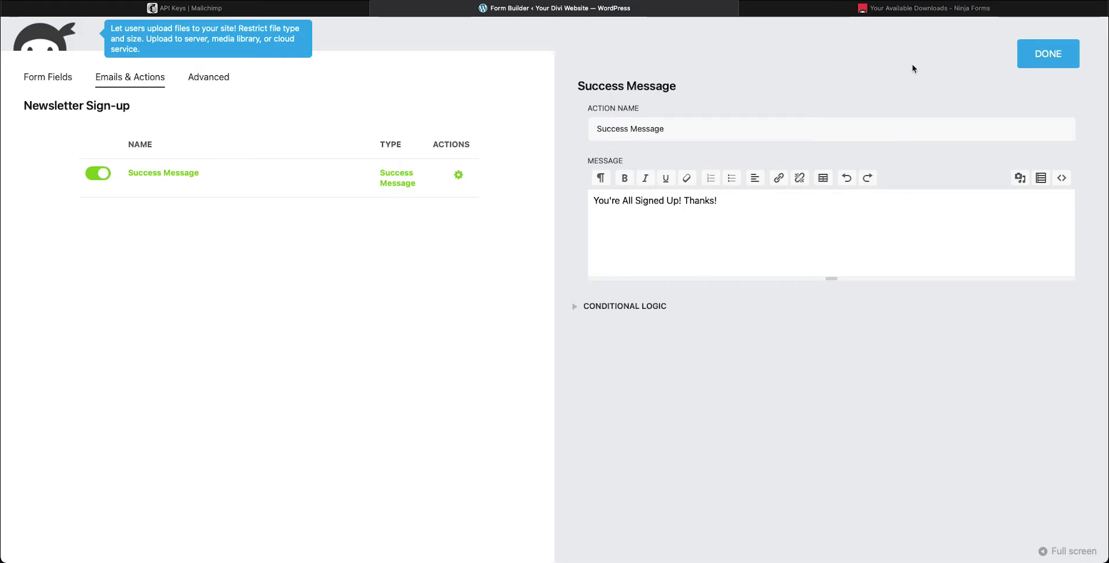
Step: Close the Success Message settings and add a Mailchimp action that uses the Your Divi Website list
left_click(1046, 53)
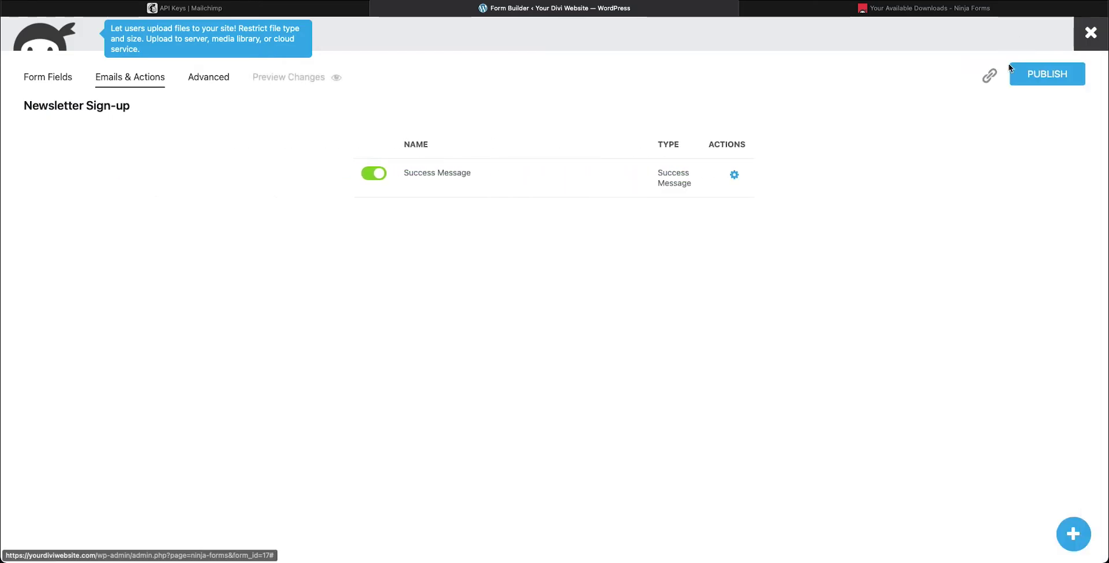
left_click(1073, 534)
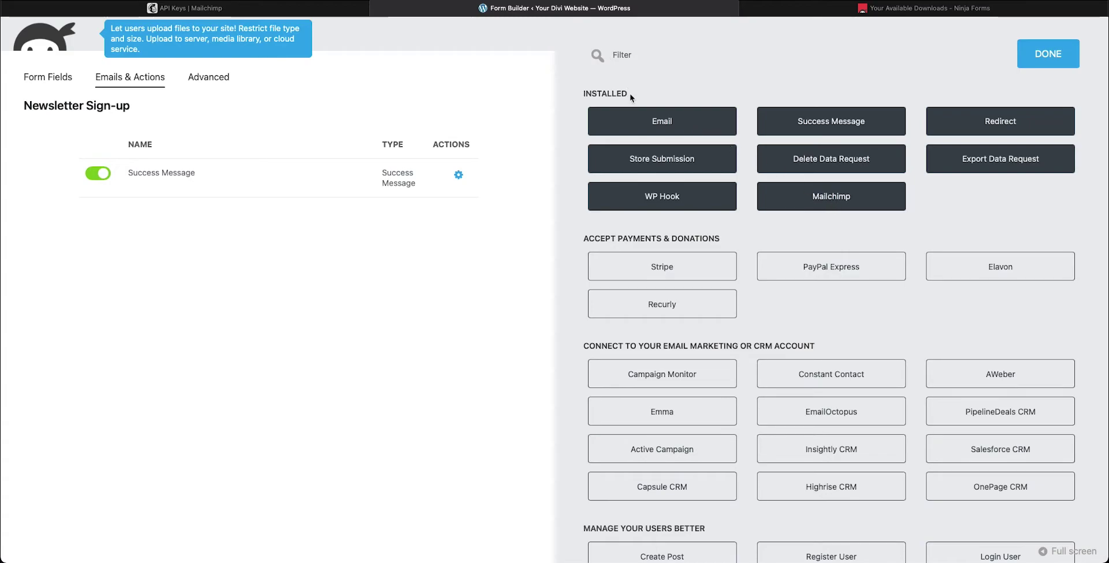
left_click(841, 197)
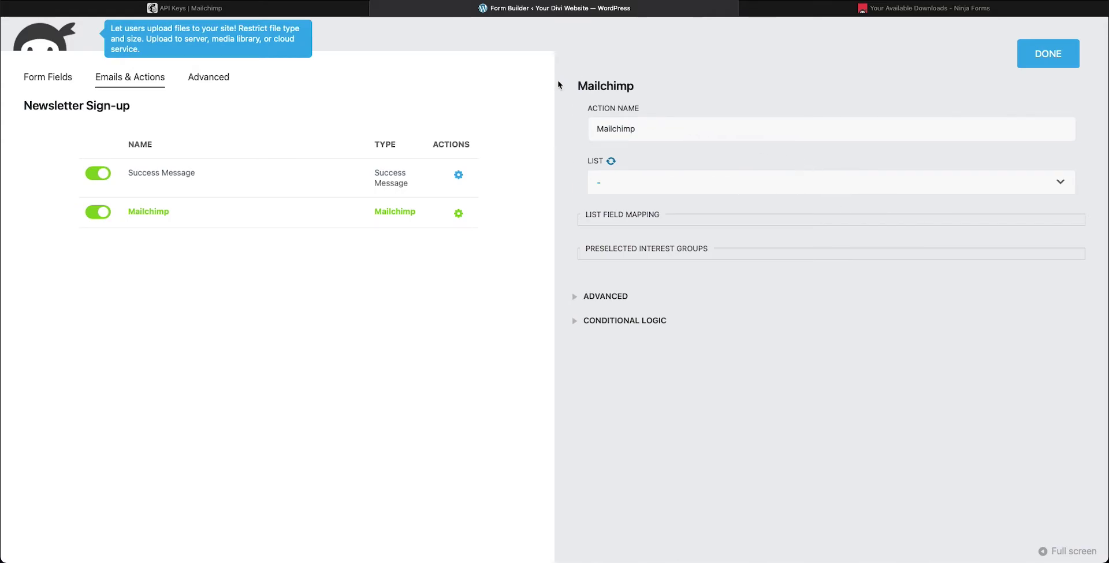
left_click(670, 184)
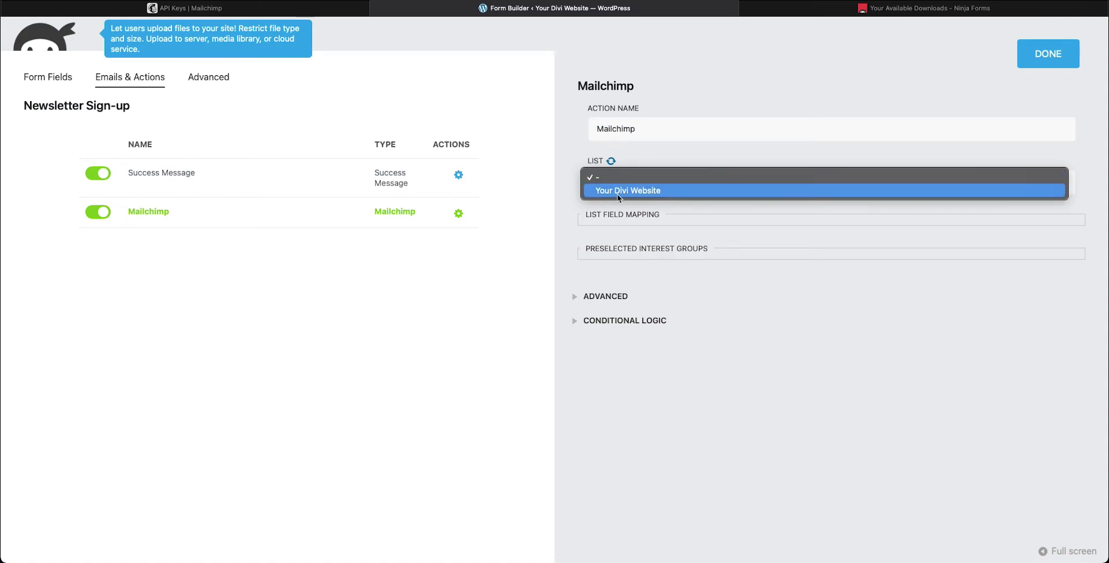
left_click(660, 190)
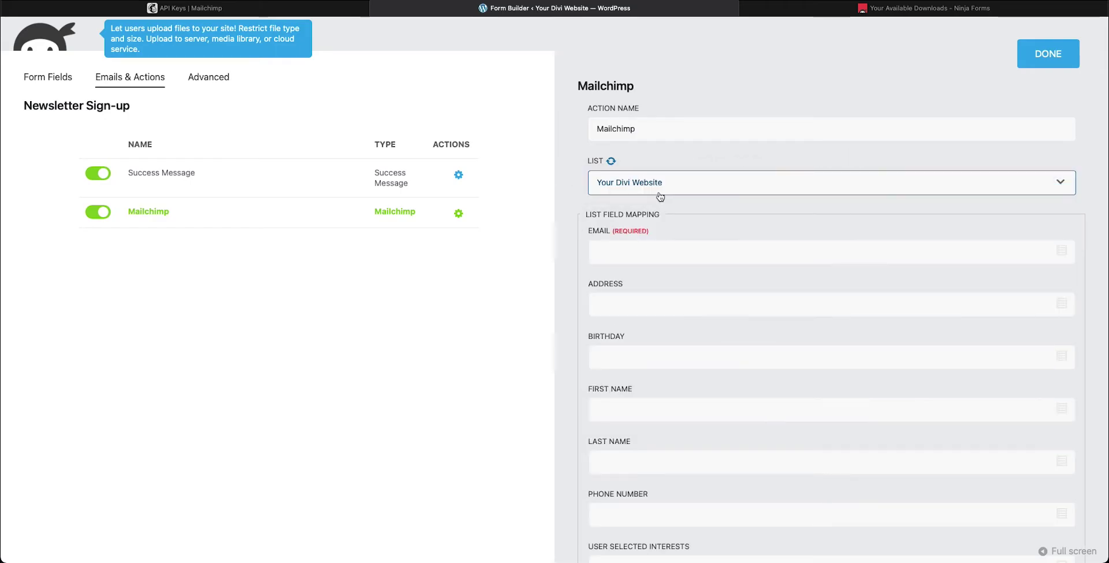
Step: Review the action's list field mapping, check the audience's contacts in Mailchimp, and return to the WordPress form builder
scroll(710, 225, "down", 3)
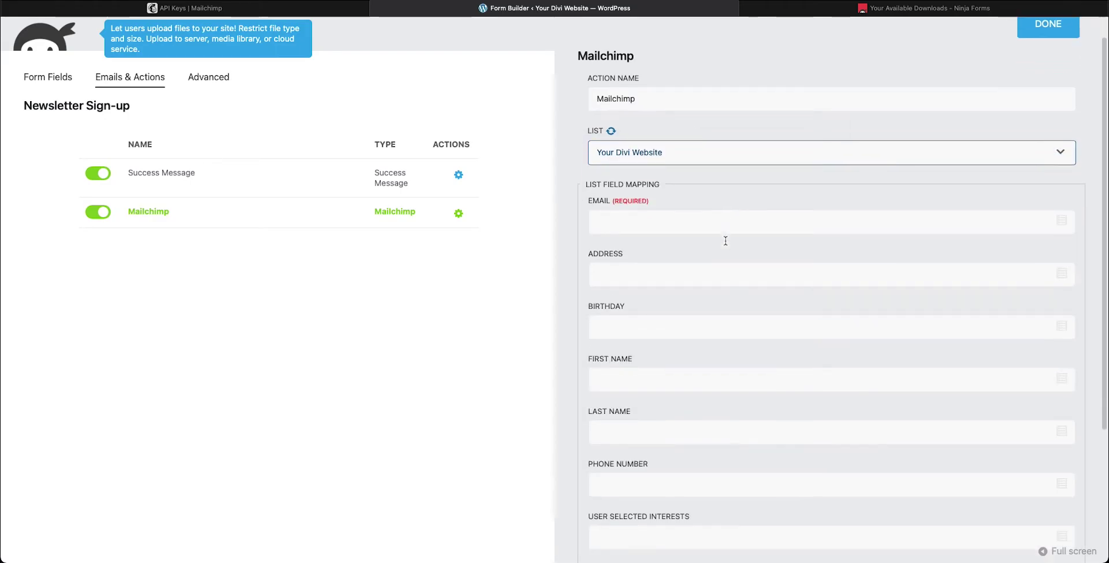
scroll(725, 240, "down", 2)
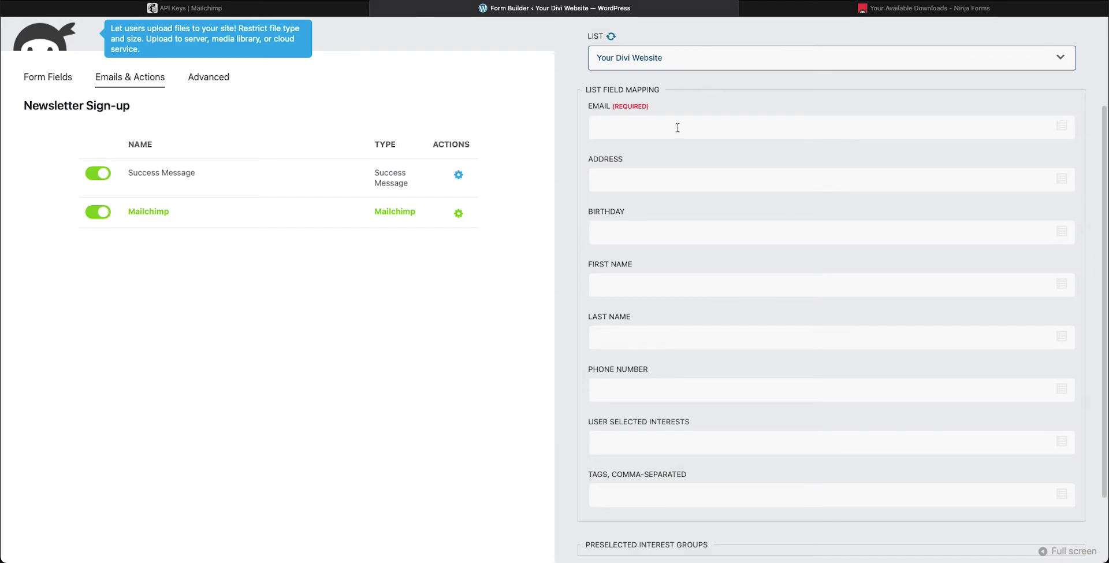
left_click(333, 7)
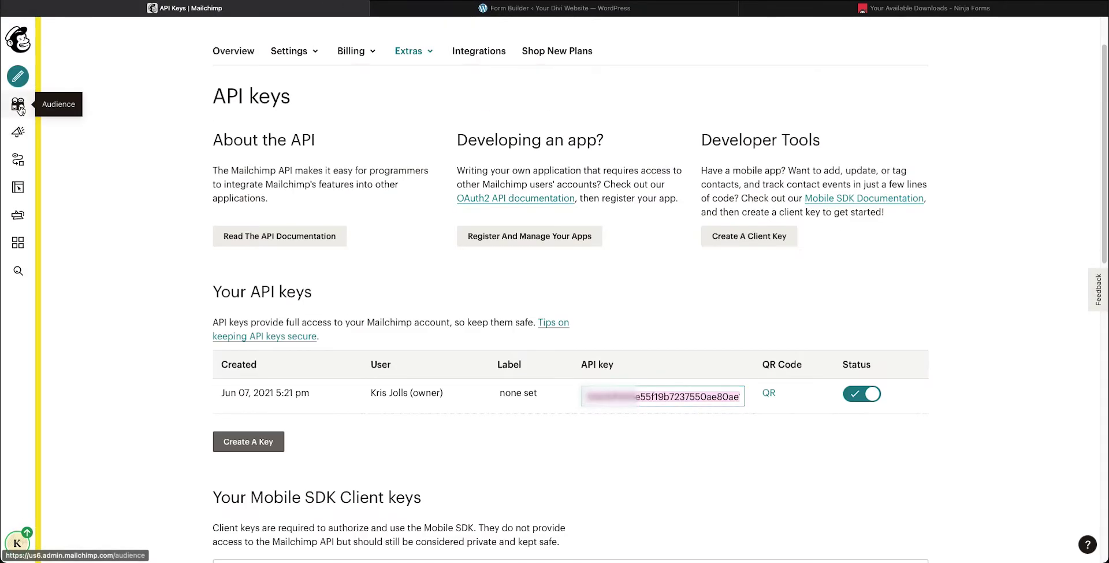
left_click(17, 104)
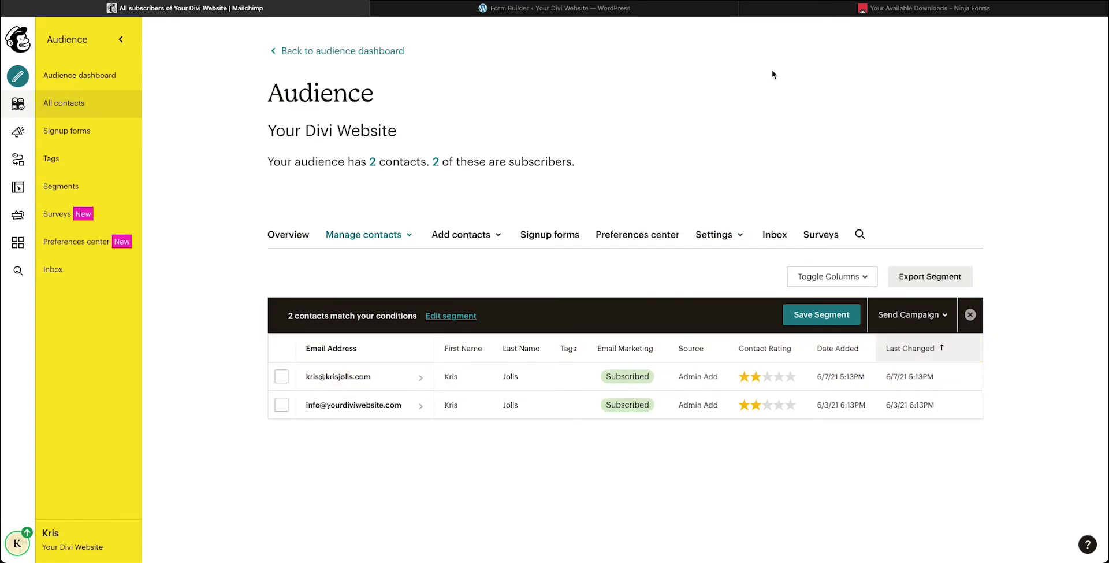
left_click(615, 9)
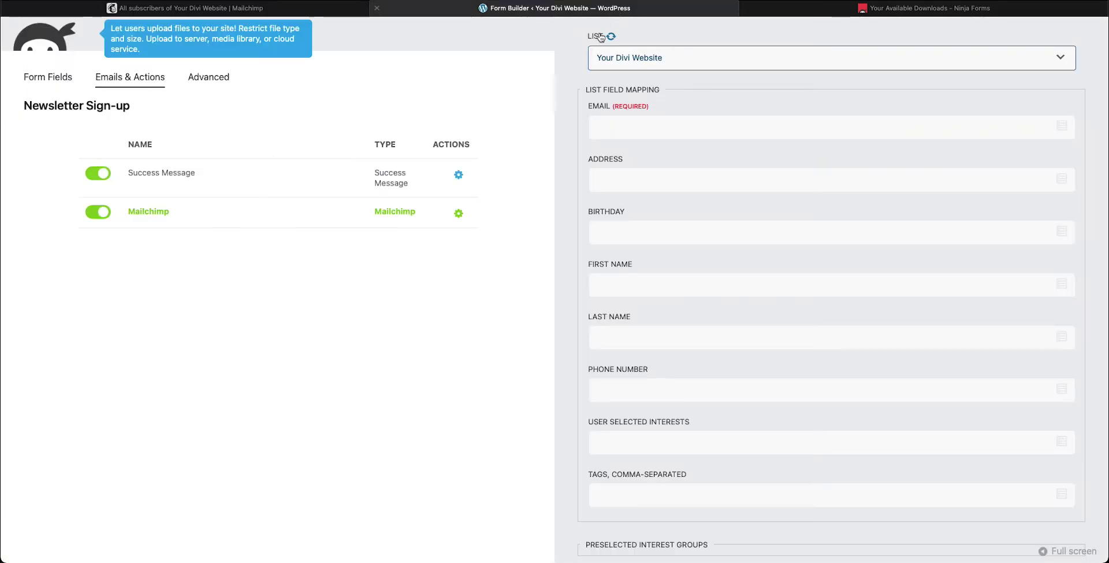
Step: Map the Mailchimp list's Email and First Name to the matching form fields and finish the action
left_click(693, 127)
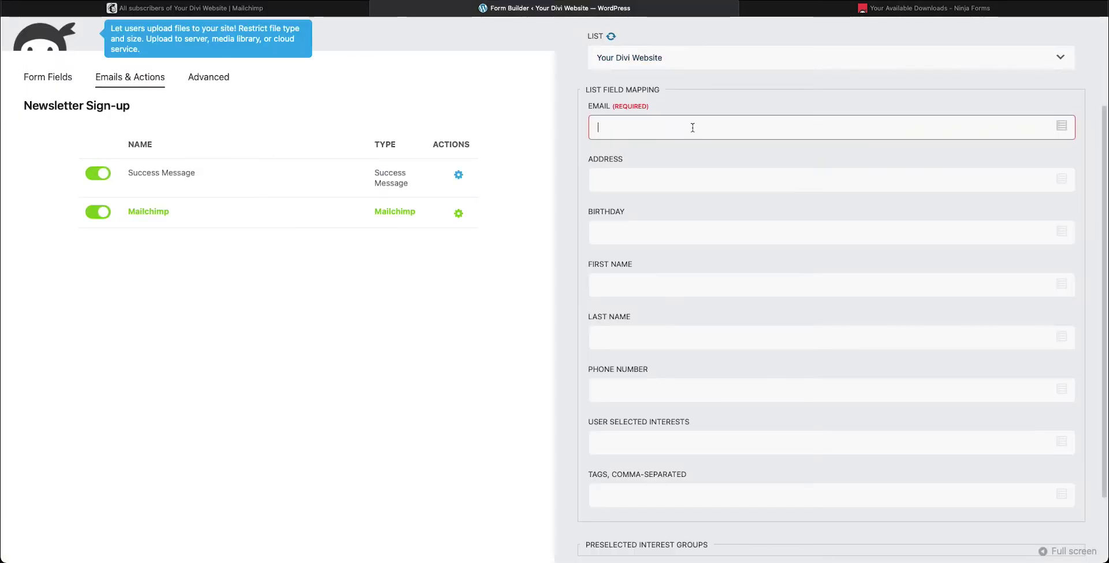
left_click(1063, 126)
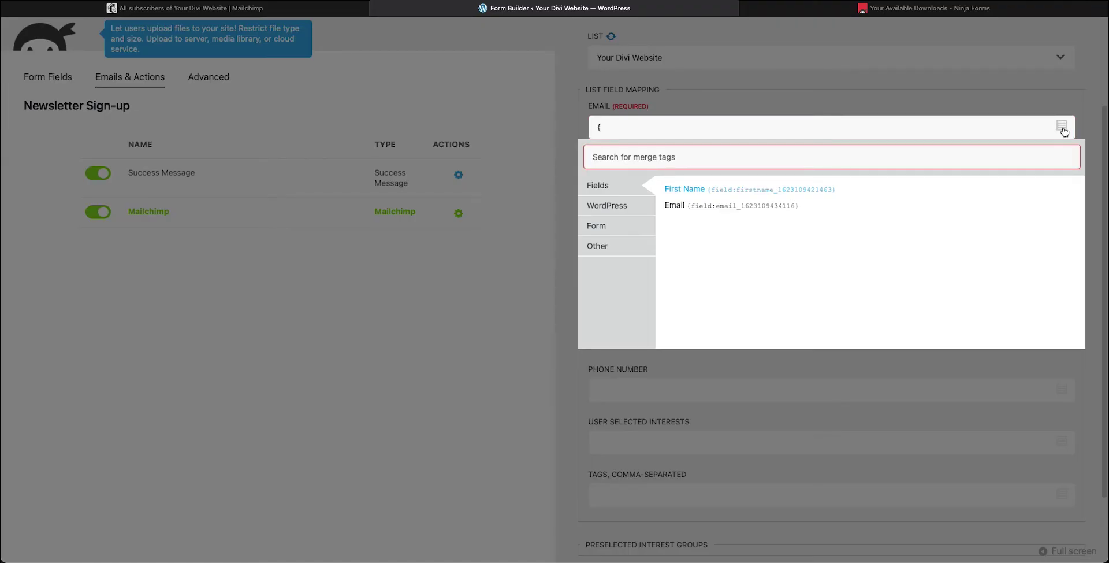
left_click(687, 205)
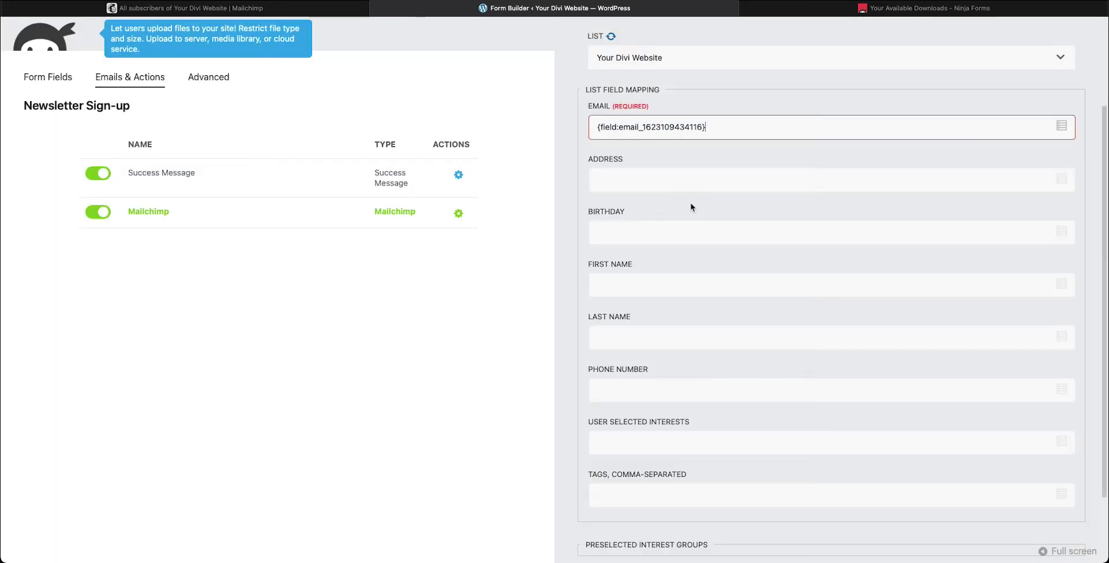
scroll(701, 270, "down", 1)
left_click(733, 324)
left_click(930, 276)
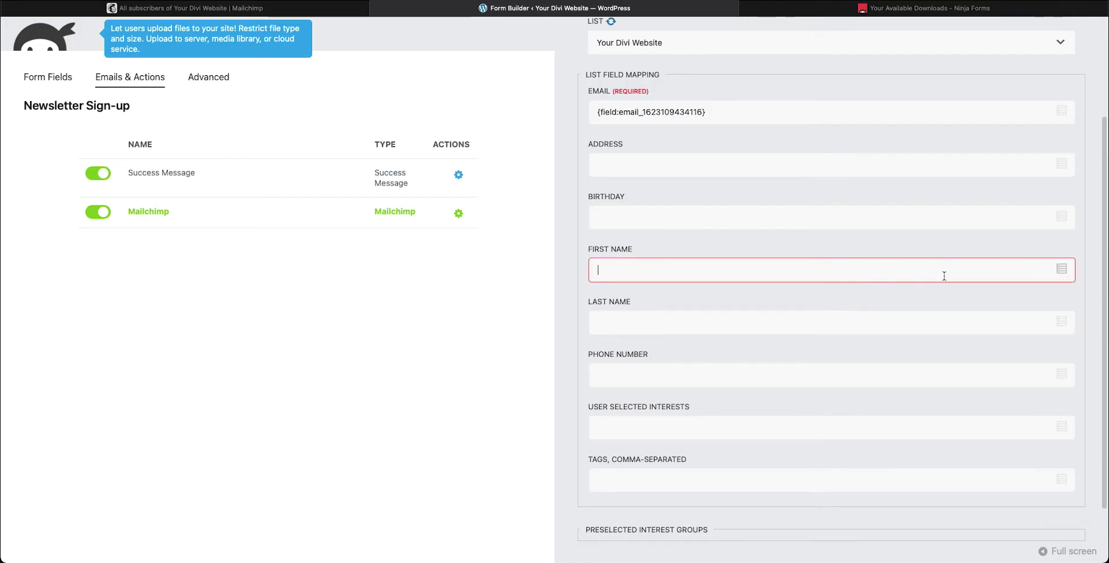
left_click(1062, 275)
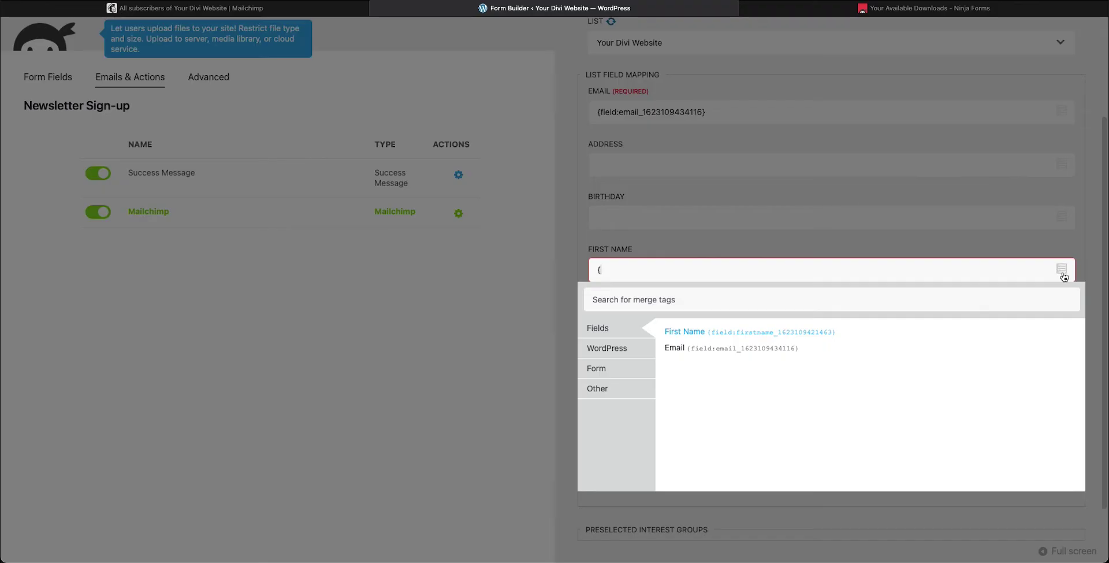
left_click(718, 332)
scroll(718, 337, "up", 5)
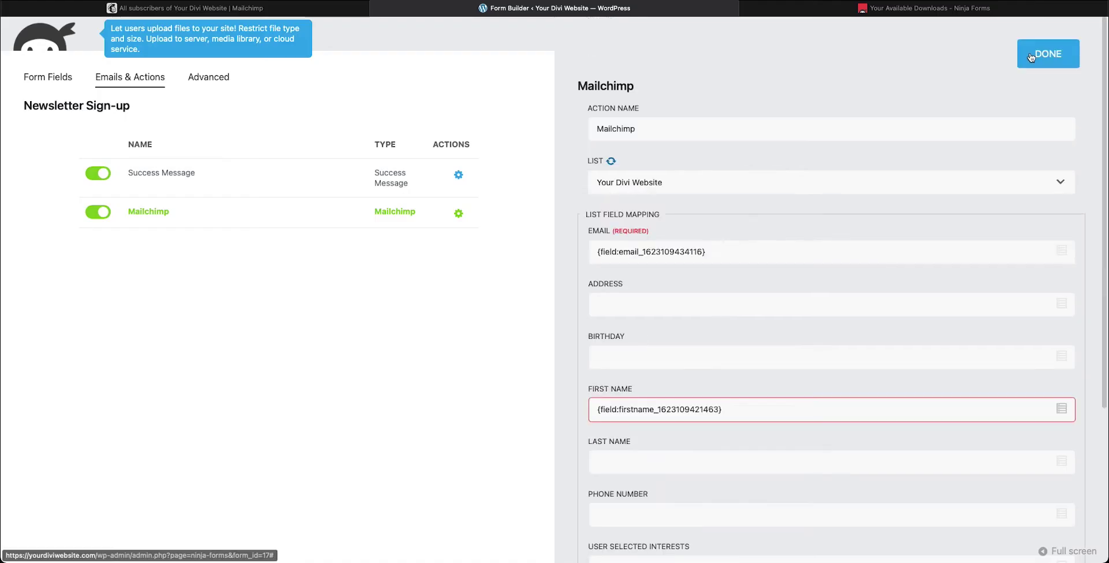
left_click(1031, 57)
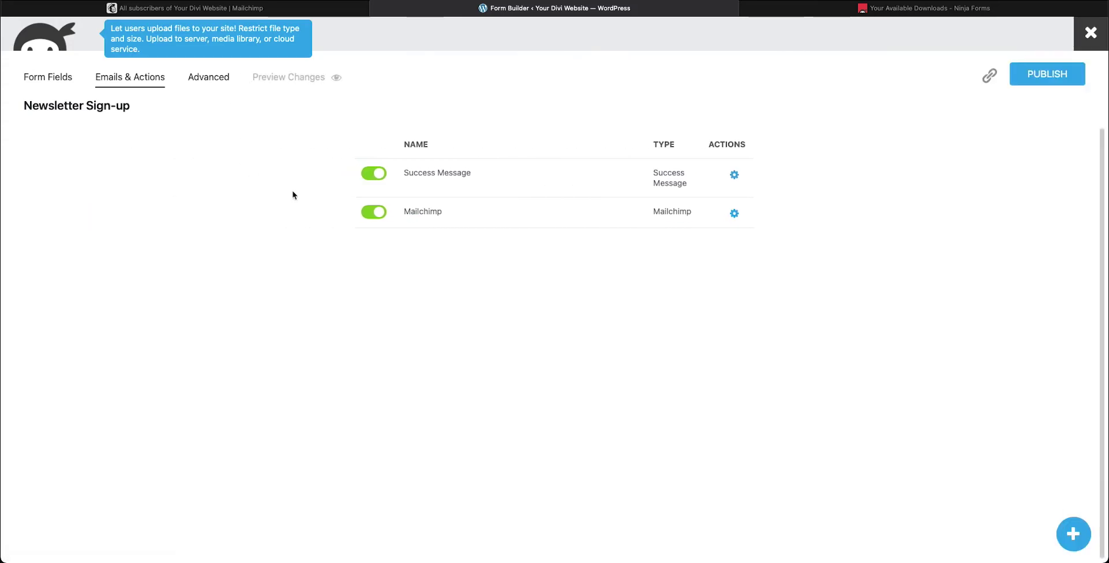
Step: Publish the Newsletter Sign-up form and close the form builder to return to the forms list
left_click(51, 82)
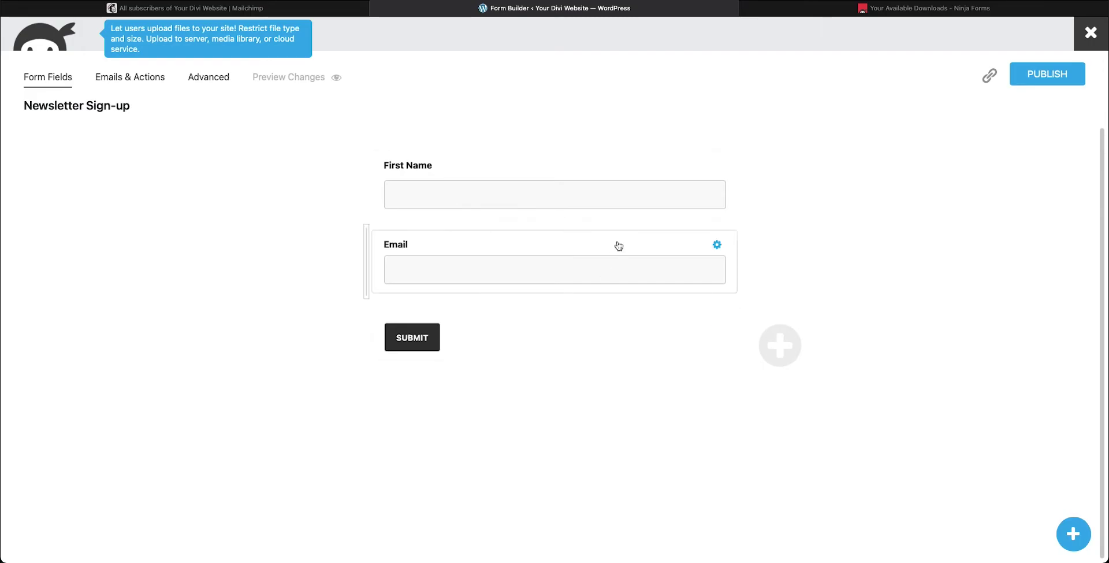
left_click(1038, 81)
left_click(1089, 33)
scroll(483, 412, "down", 1)
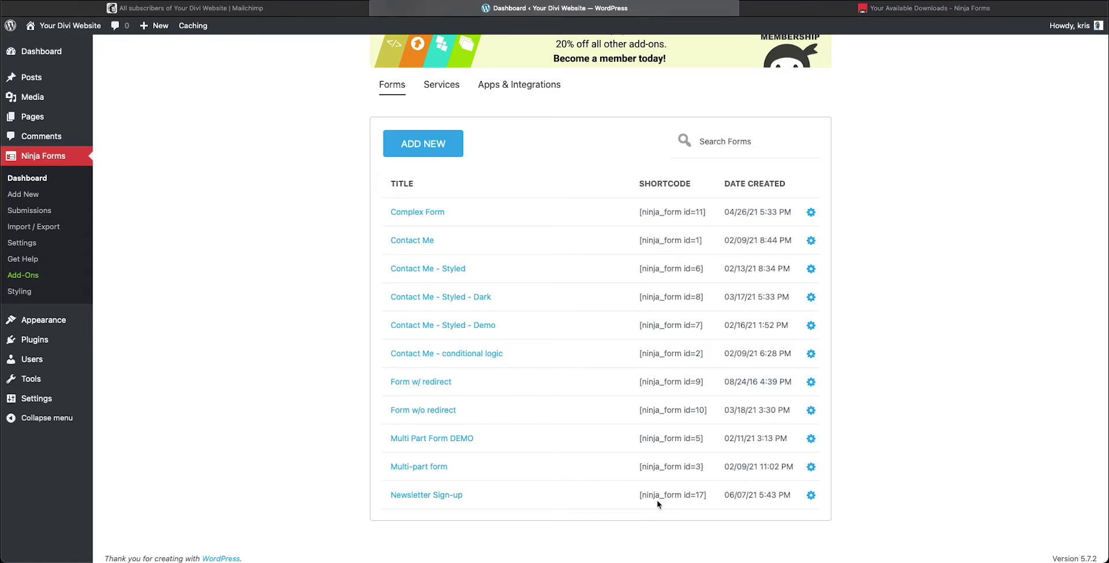
Step: Edit the Contact Us page and insert a Ninja Form block below the title showing the Newsletter Sign-up form
left_click(40, 116)
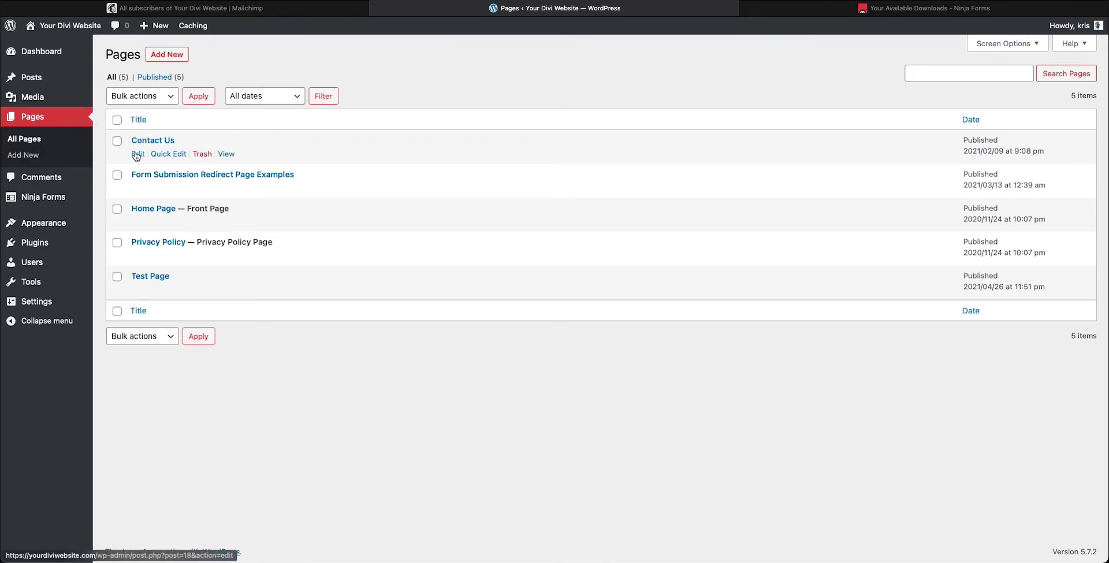
left_click(136, 155)
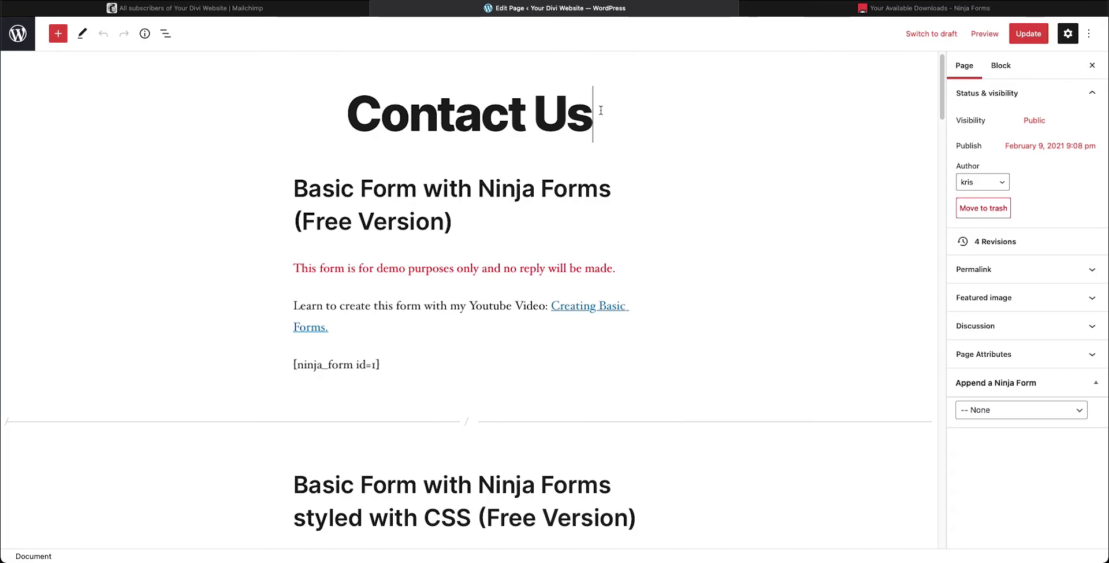
key("Return")
left_click(634, 176)
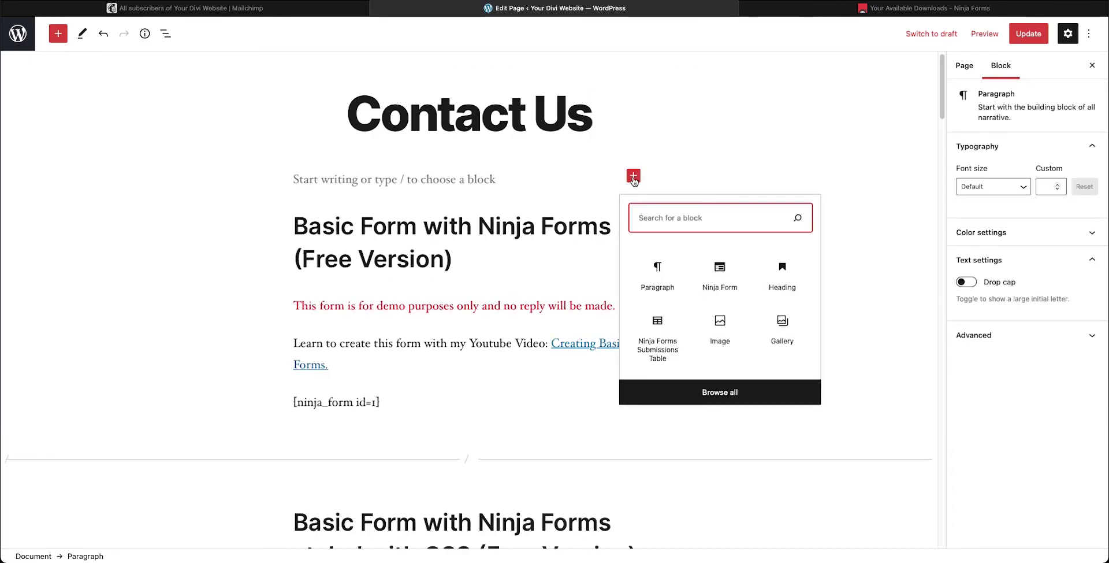
left_click(721, 275)
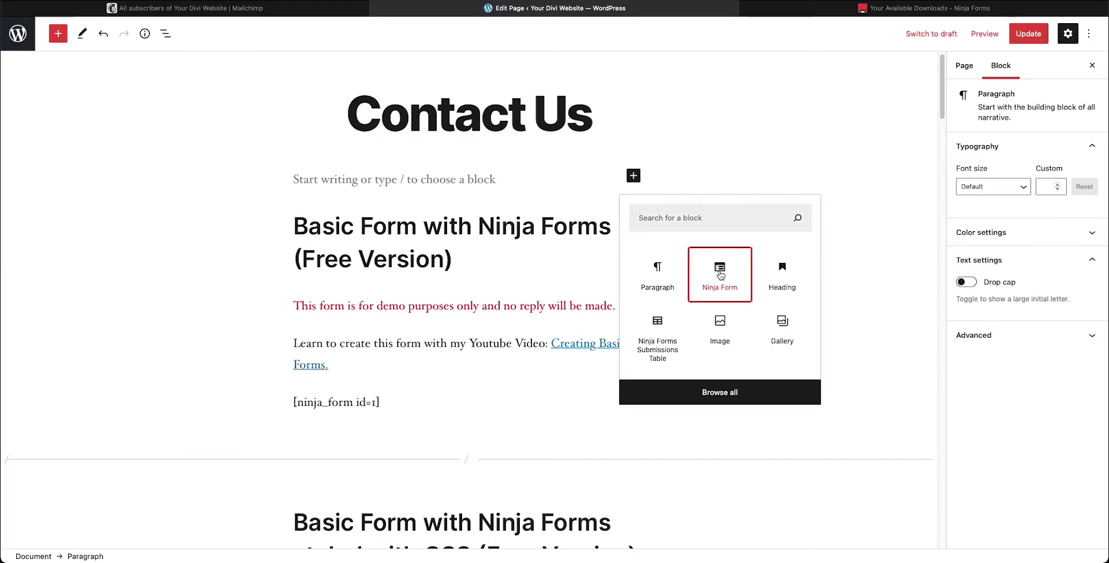
left_click(542, 262)
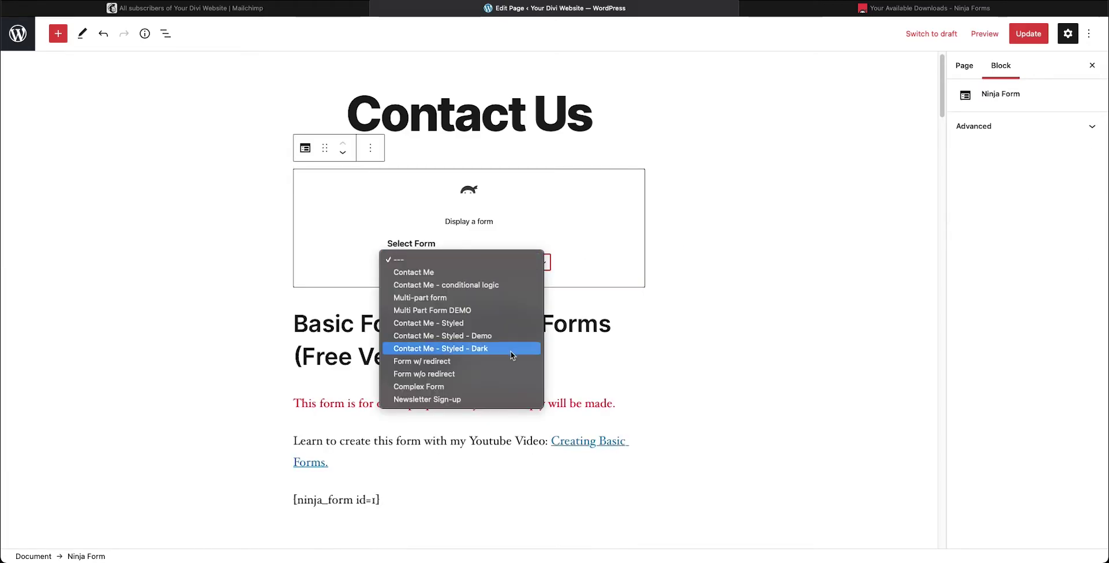
left_click(513, 399)
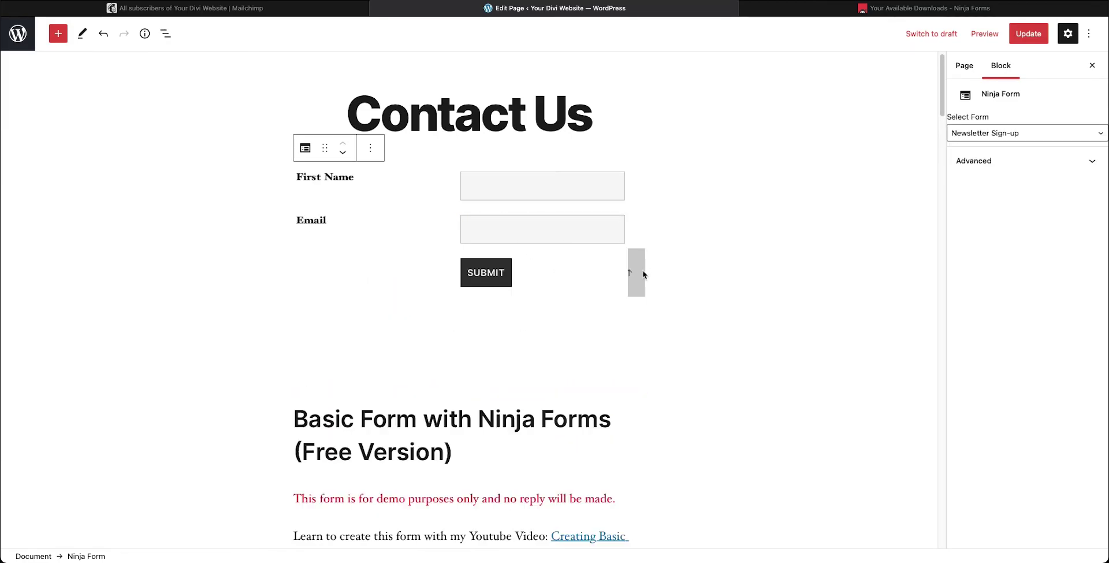
Step: Update the Contact Us page with a "Sign up to our newsletter" heading above the form, and view the live page
left_click(709, 302)
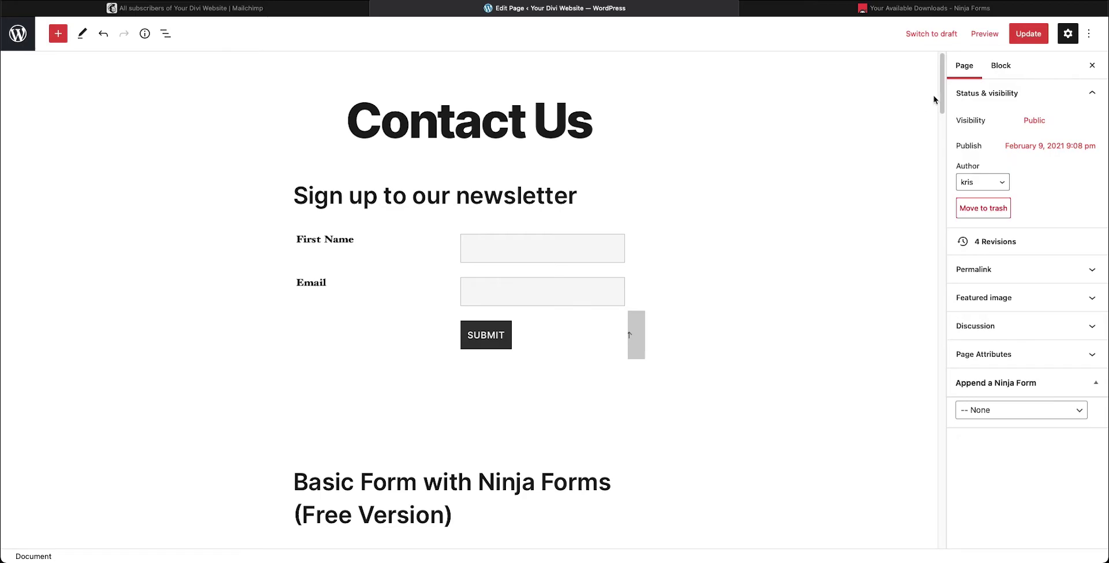
left_click(1029, 35)
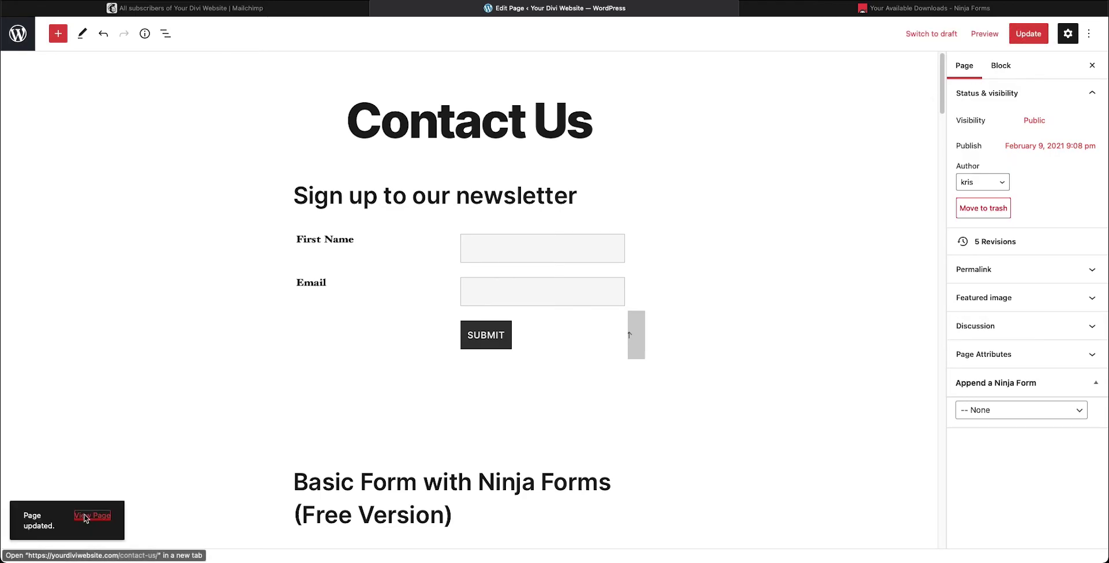
left_click(84, 518)
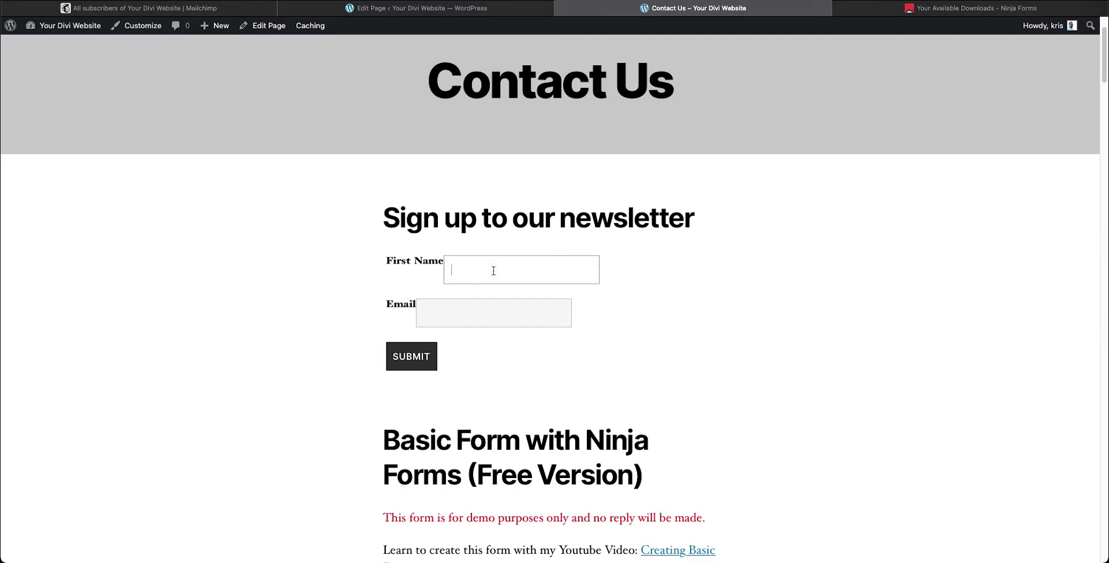
Step: Fill in the live newsletter form with a test first name and email address, and submit it
key("BackSpace")
type("n")
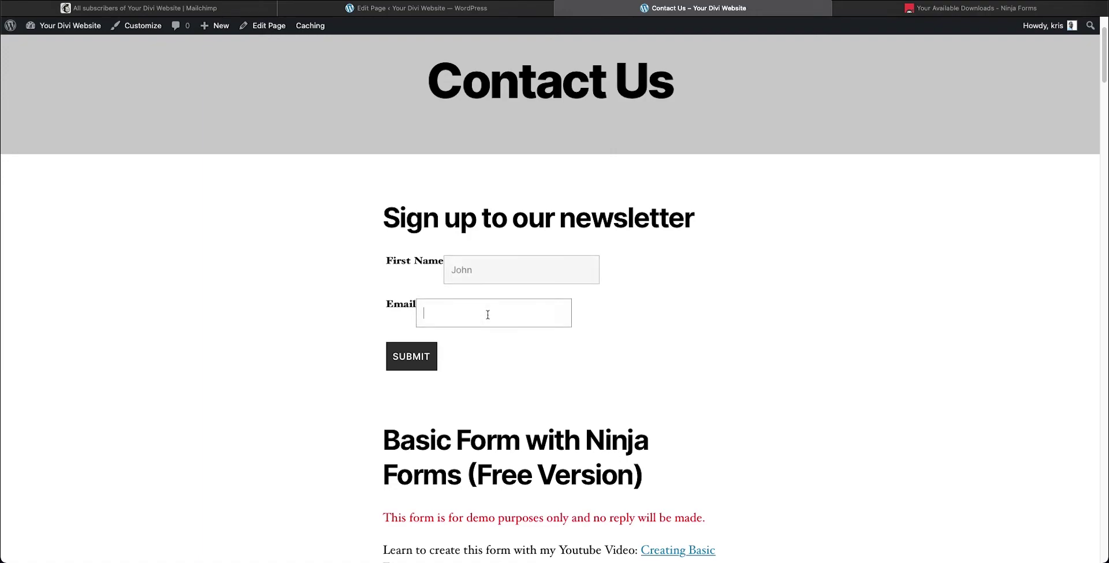
type("mar")
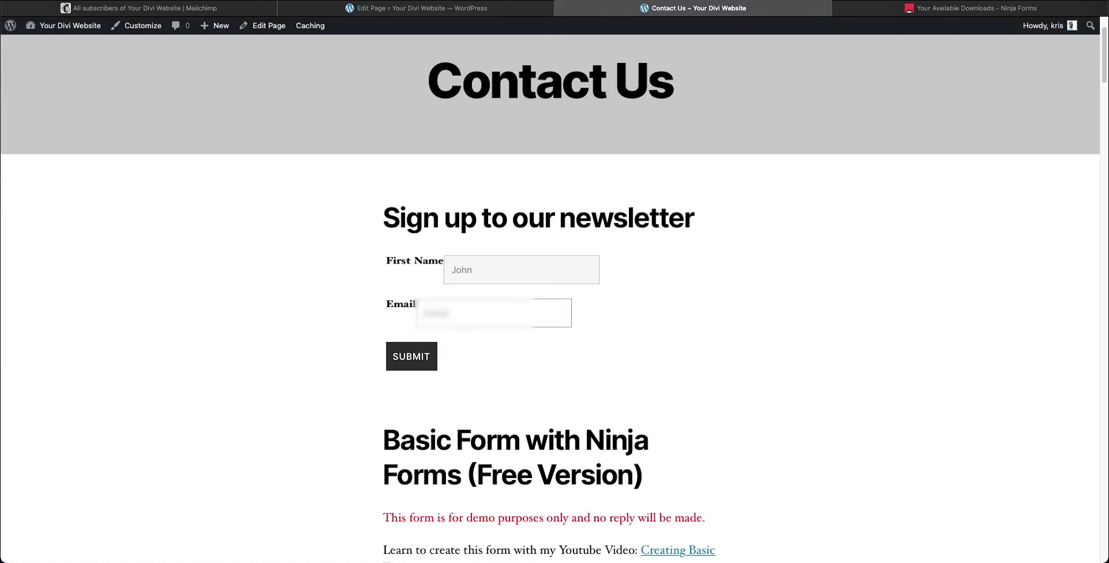
left_click(429, 354)
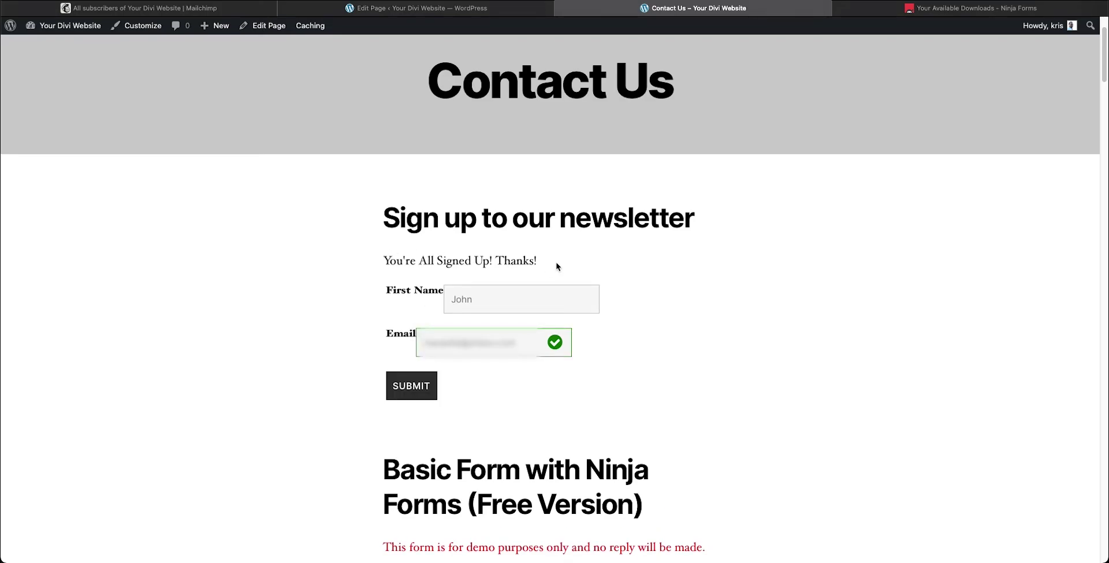
Step: Check the Mailchimp audience contacts for the test signup and compare the entry with the submitted form on the Contact Us page
left_click(177, 8)
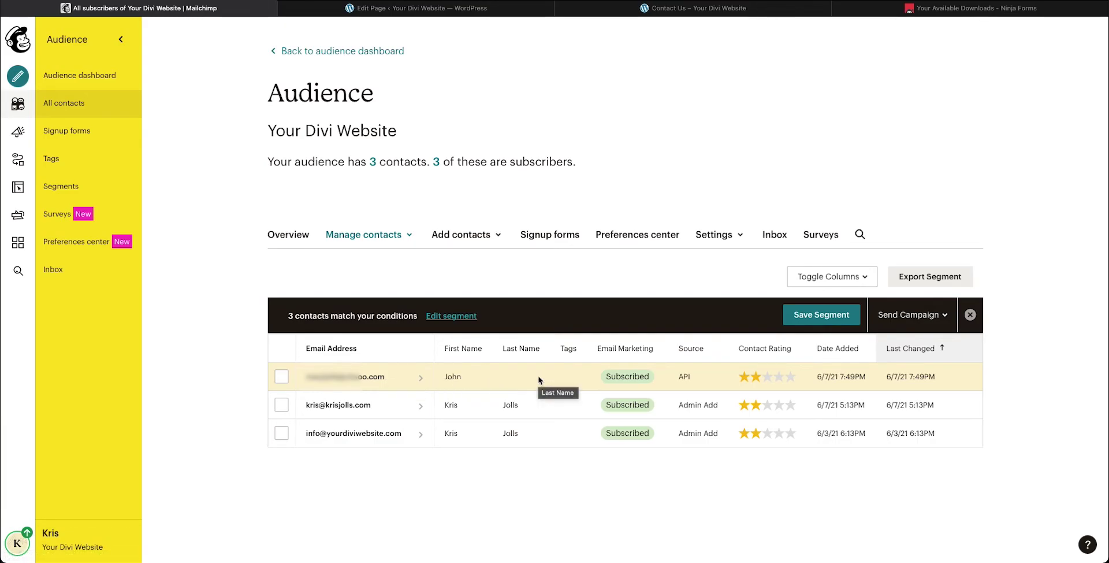
left_click(589, 11)
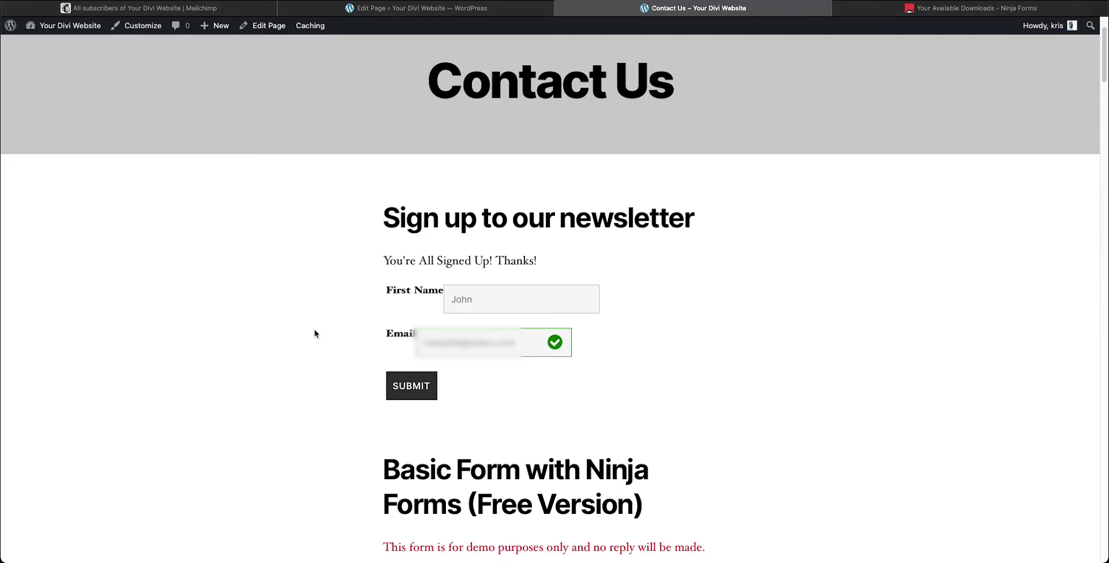
scroll(316, 334, "down", 10)
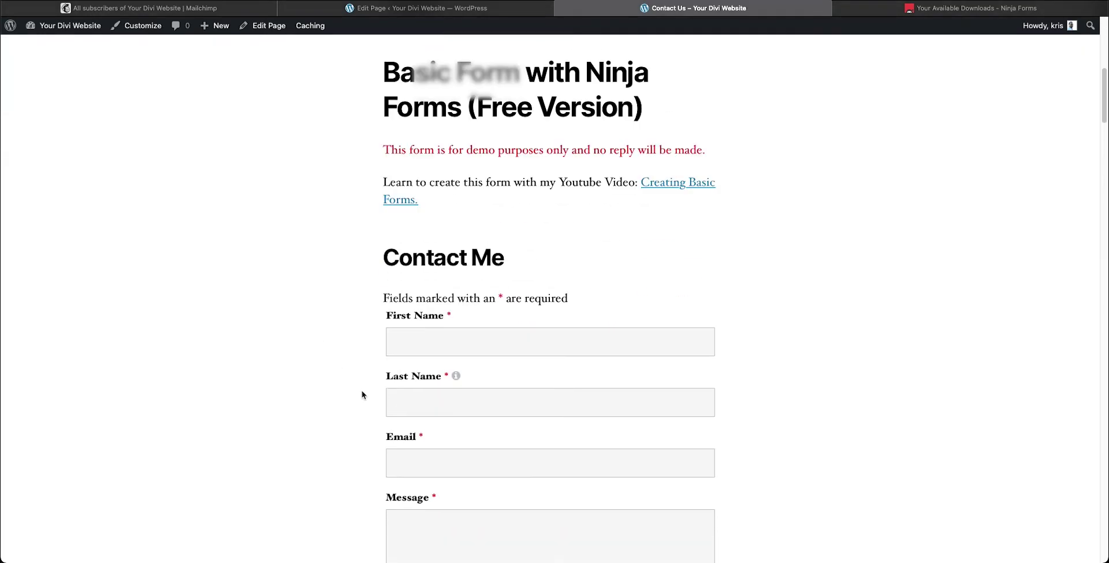
scroll(514, 190, "up", 6)
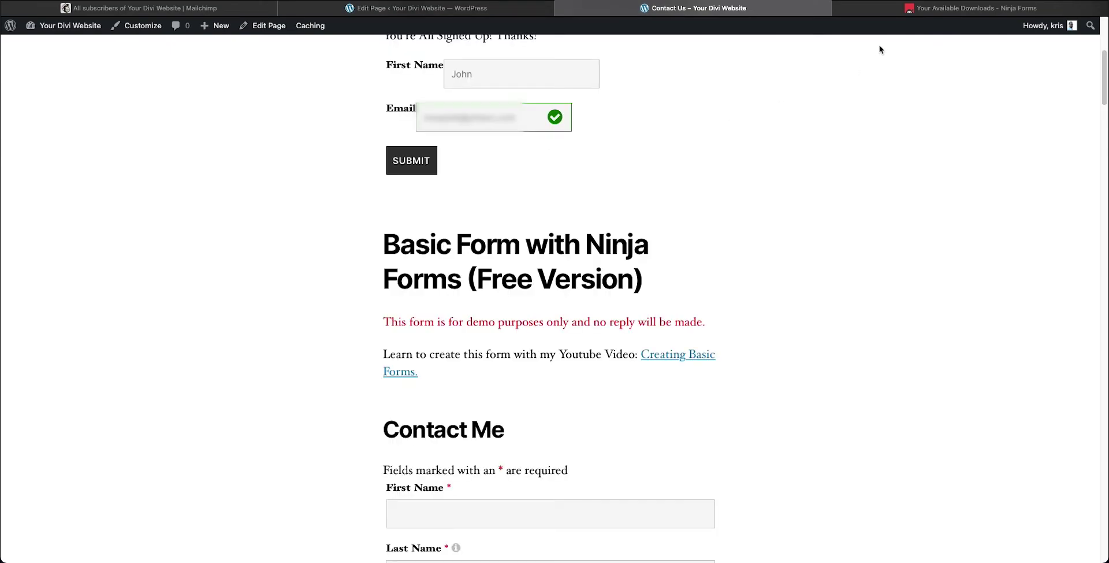
left_click(112, 11)
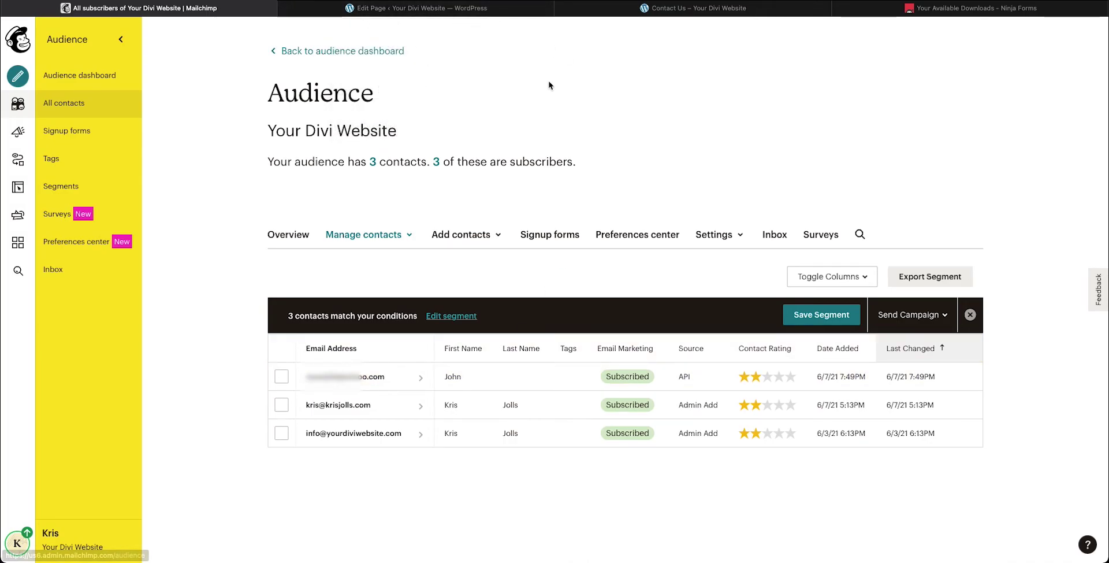
key("super+3")
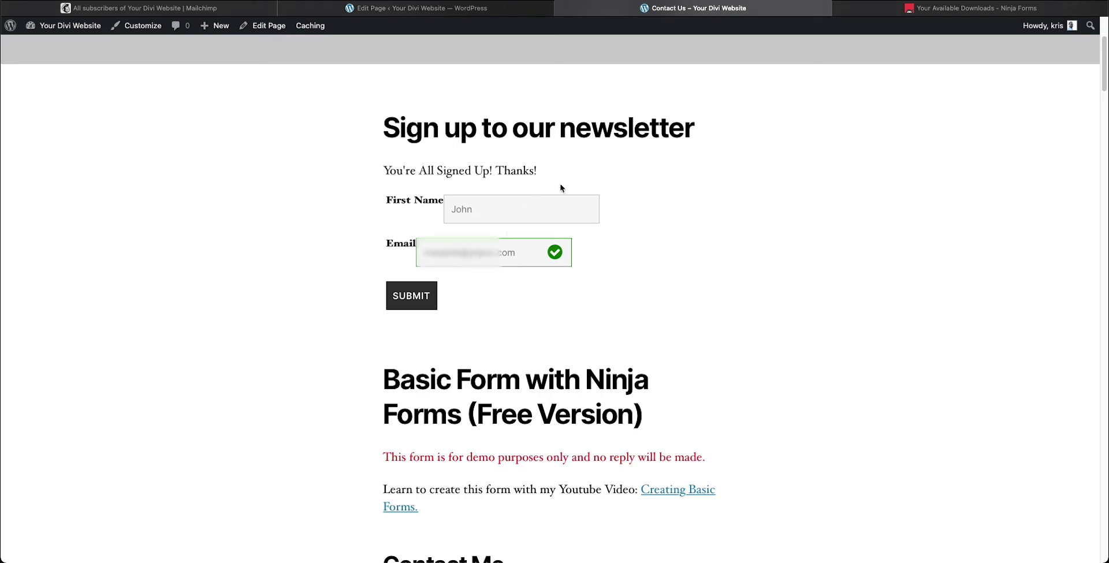
key("super+1")
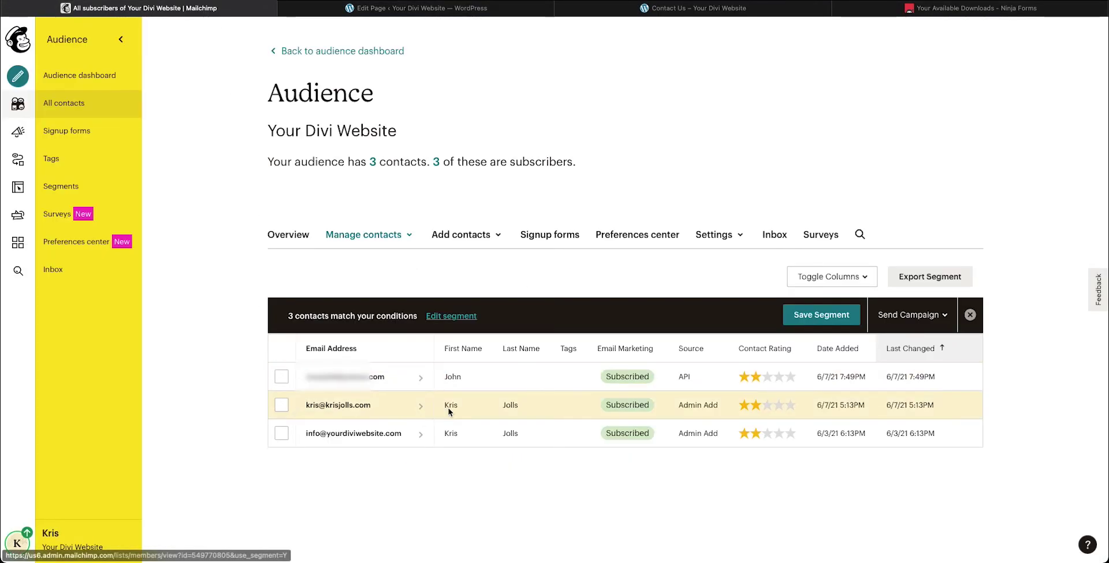
key("super+3")
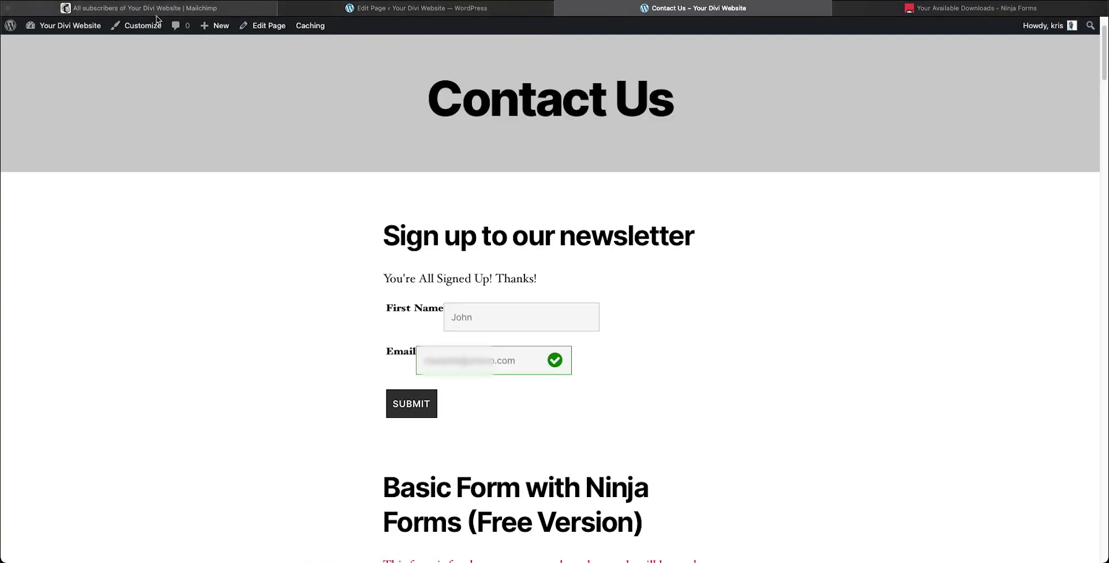
Step: Open the Newsletter Sign-up form for editing from the Ninja Forms dashboard
left_click(46, 25)
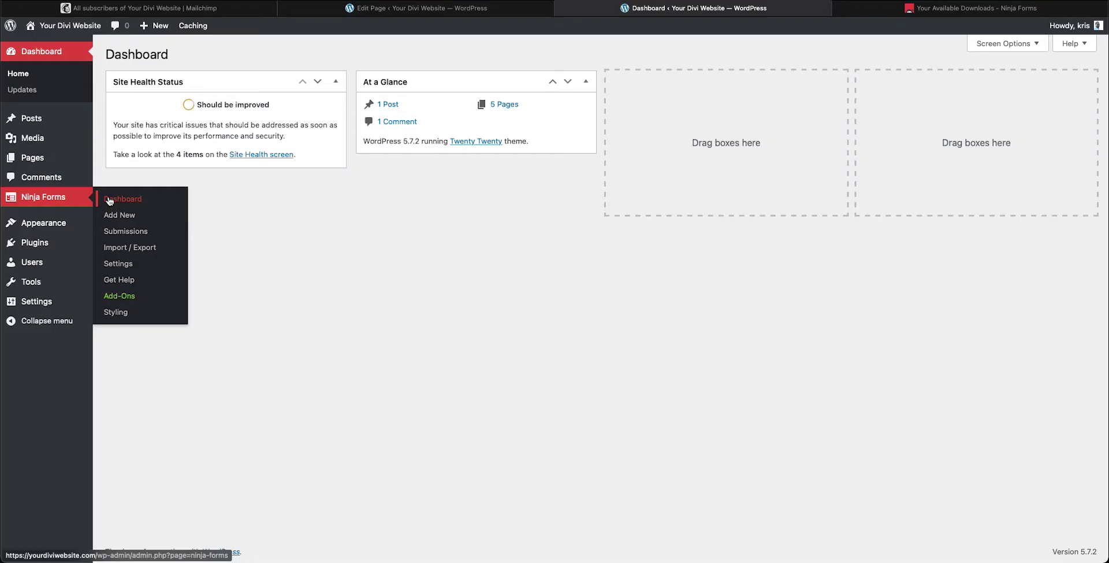
left_click(110, 201)
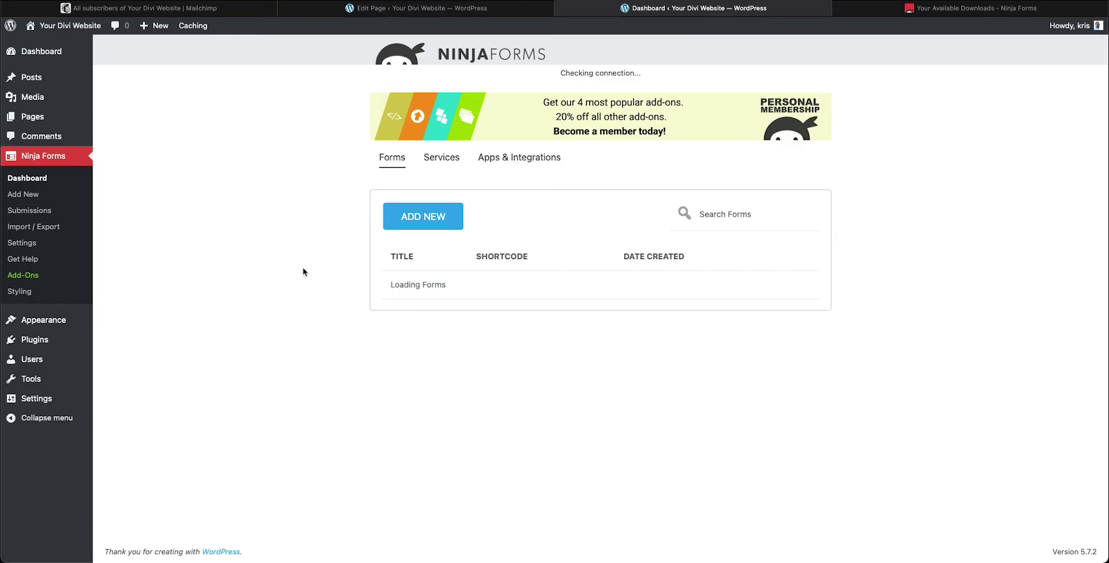
scroll(303, 271, "down", 2)
left_click(811, 489)
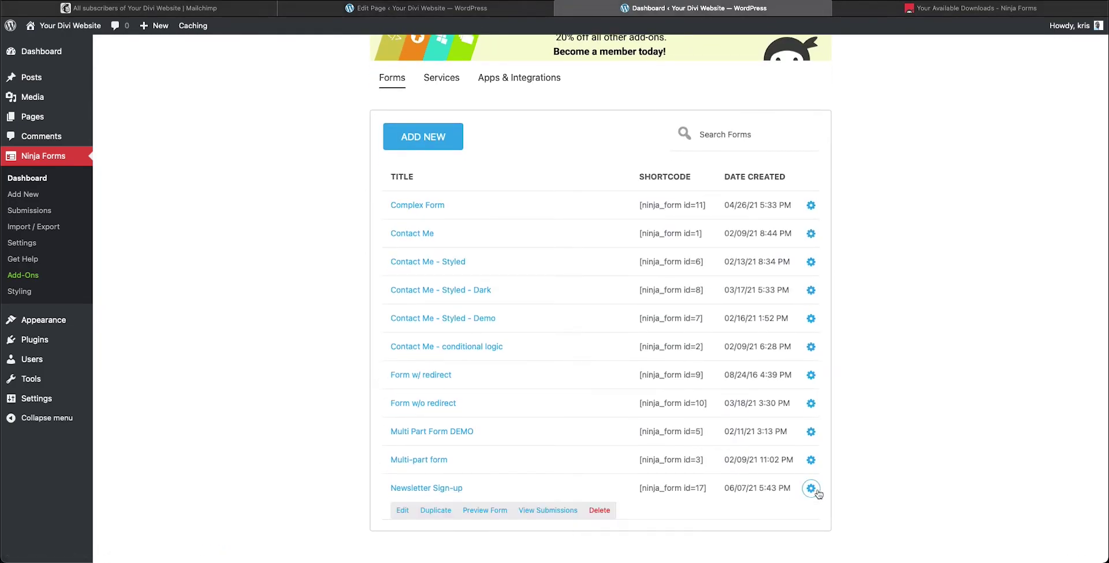
left_click(401, 511)
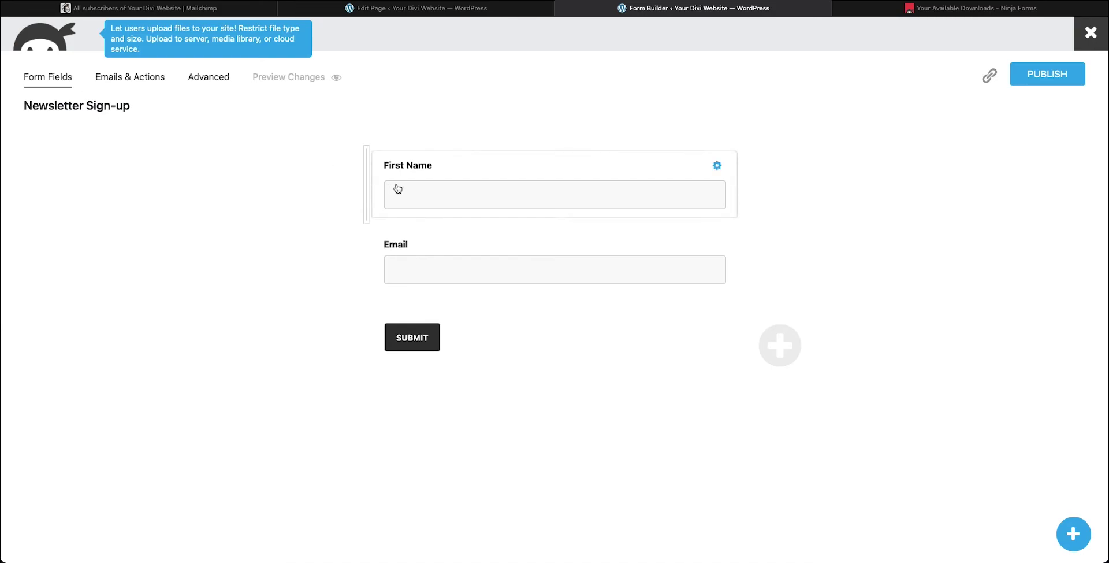
Step: Set the First Name field's label position to Above Element and close its settings
left_click(696, 176)
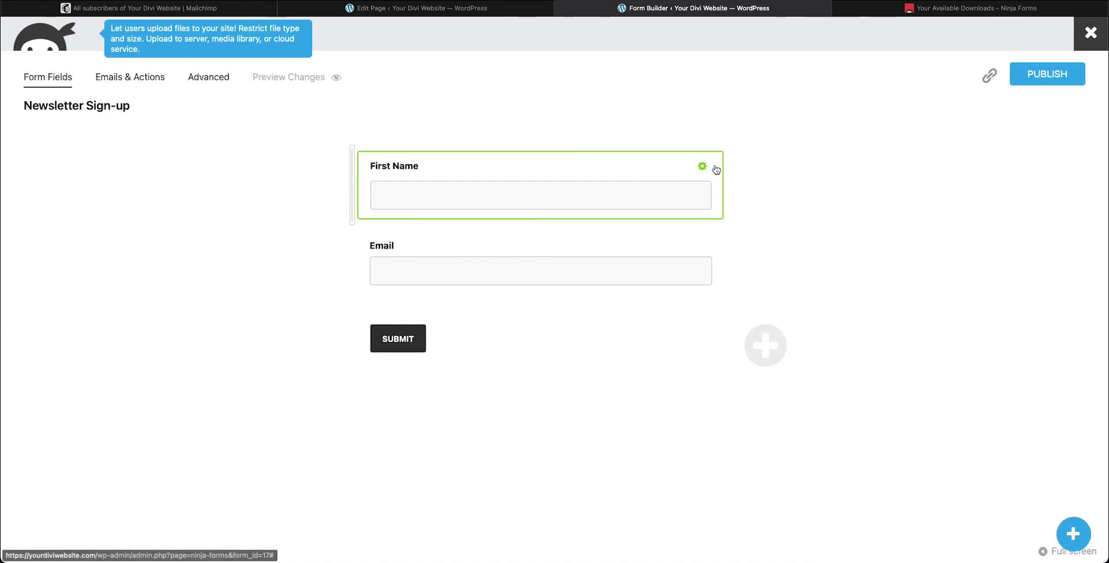
left_click(592, 225)
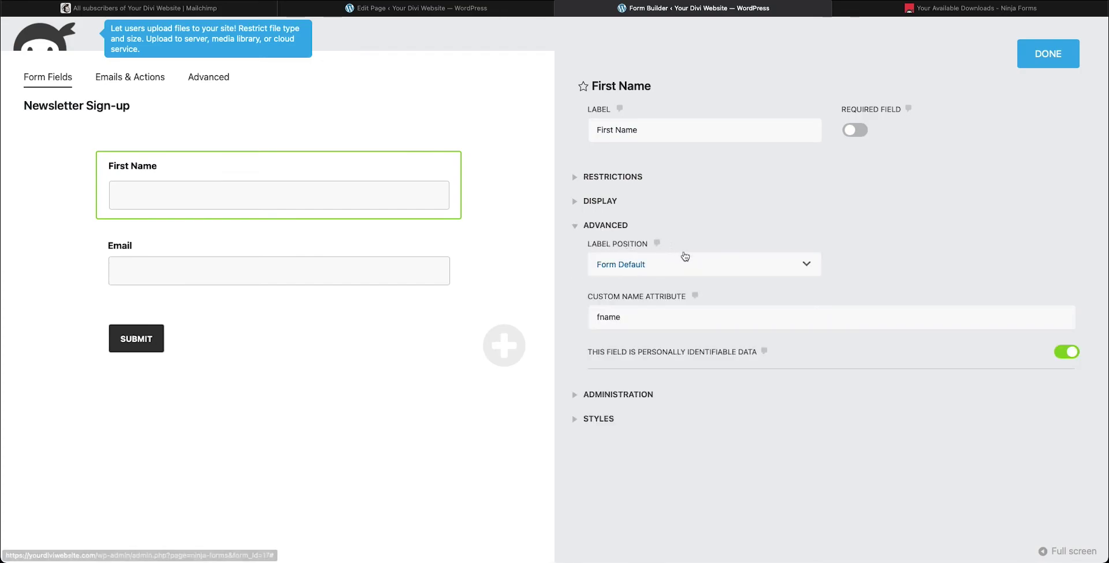
left_click(717, 263)
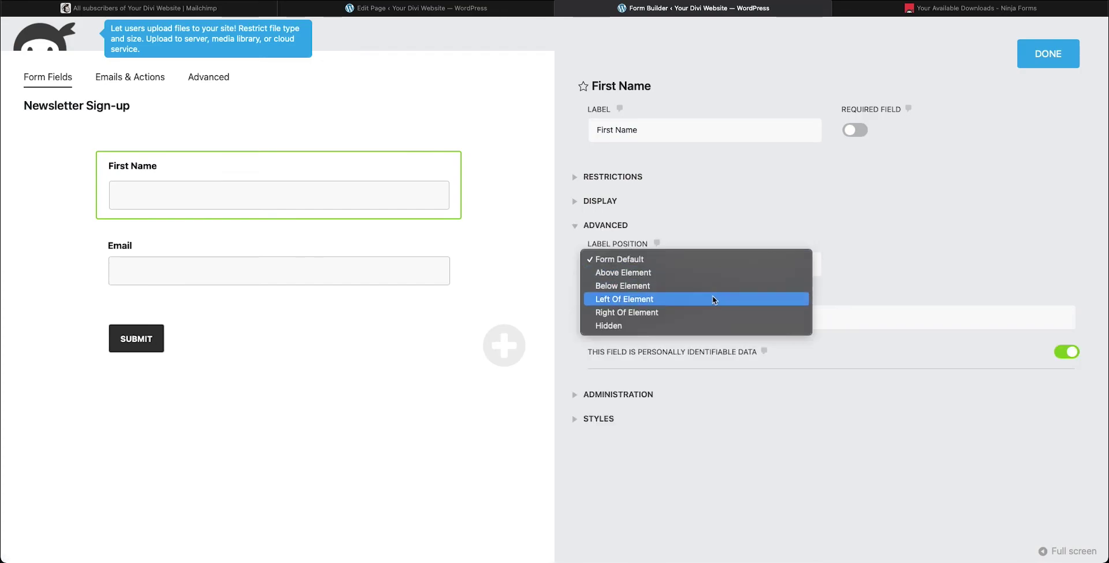
left_click(706, 274)
key("Escape")
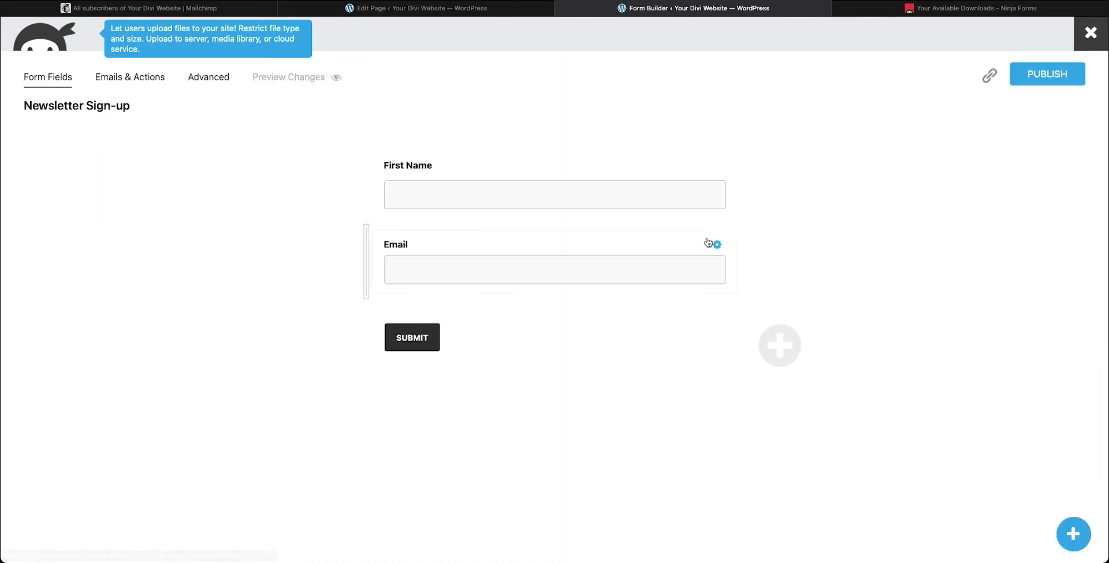
Step: Set the Email field's label position to Above Element and publish the form
left_click(717, 245)
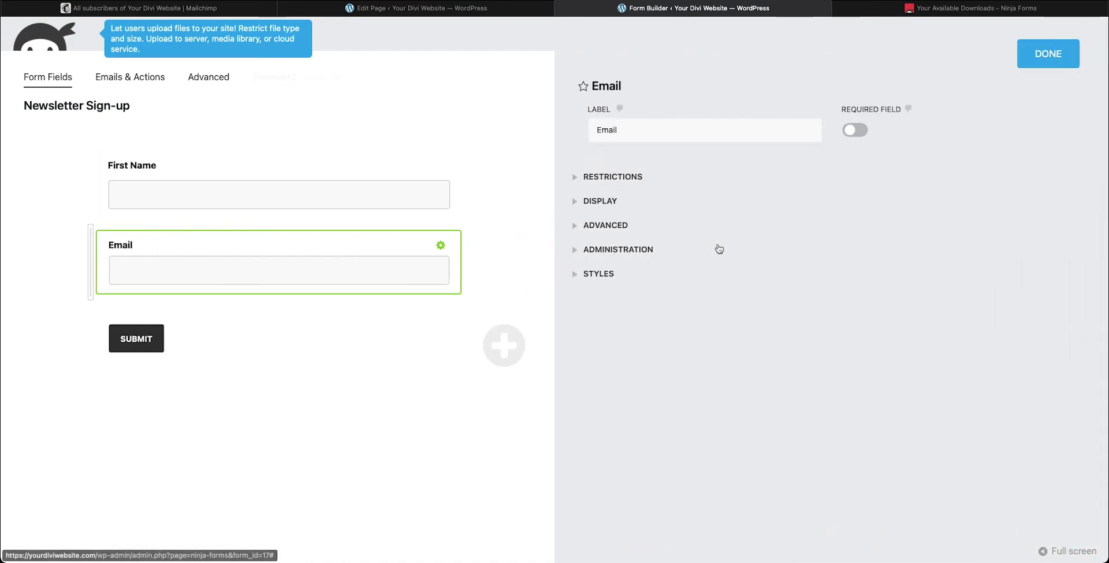
left_click(583, 227)
left_click(733, 267)
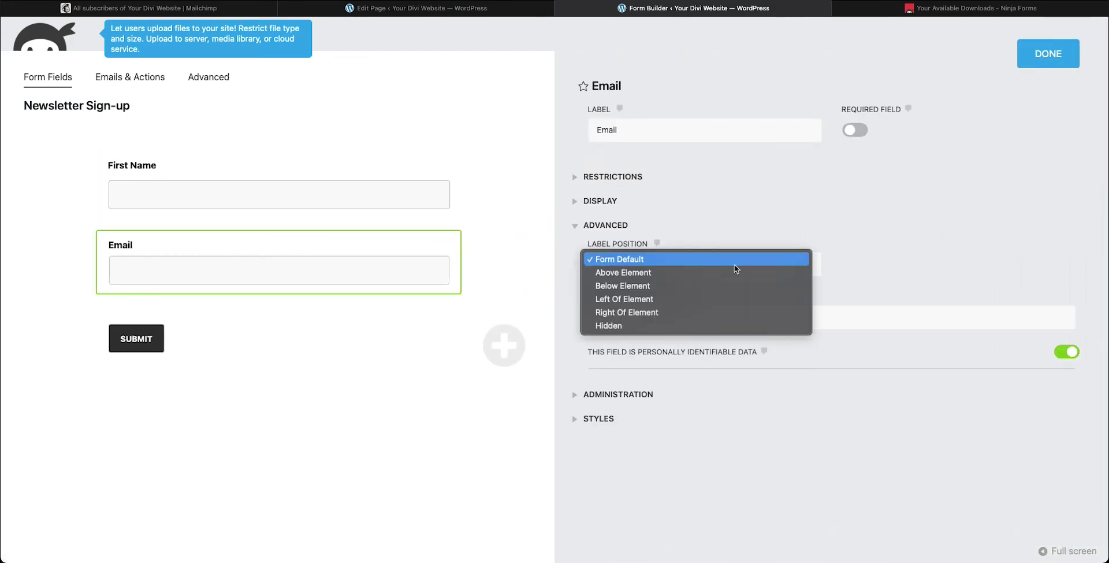
left_click(733, 271)
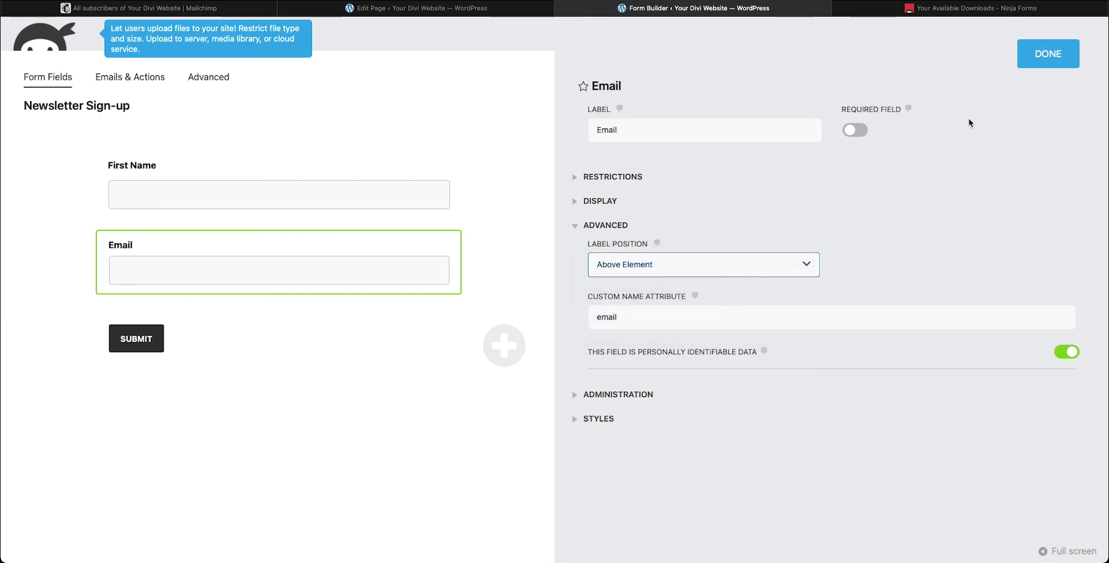
left_click(1040, 53)
left_click(1037, 72)
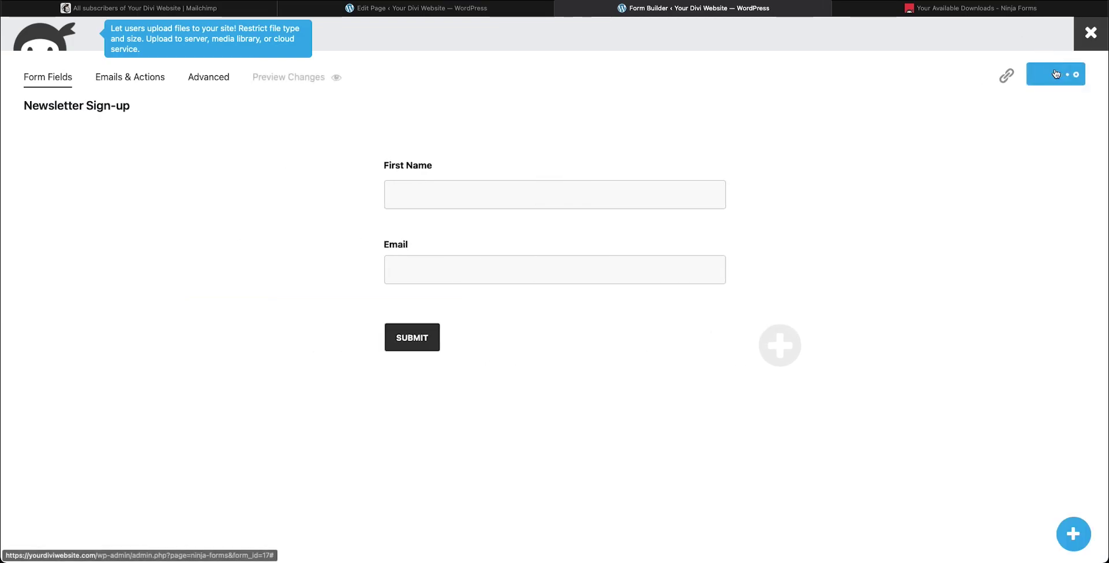
Step: Preview the Contact Us page in a new tab and compare the newsletter form with the Contact Me - Styled form
left_click(470, 8)
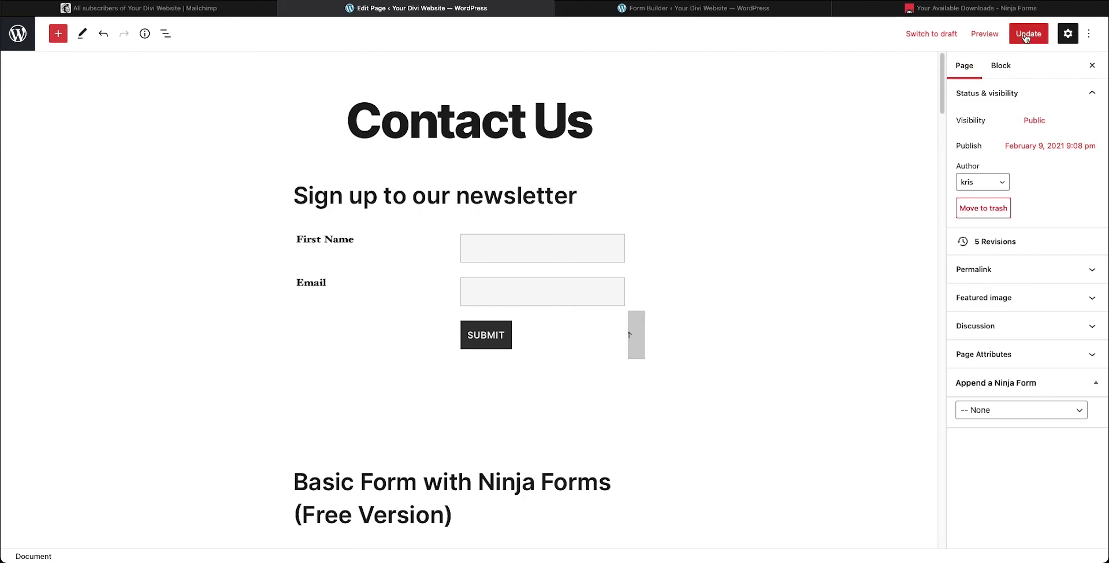
left_click(994, 35)
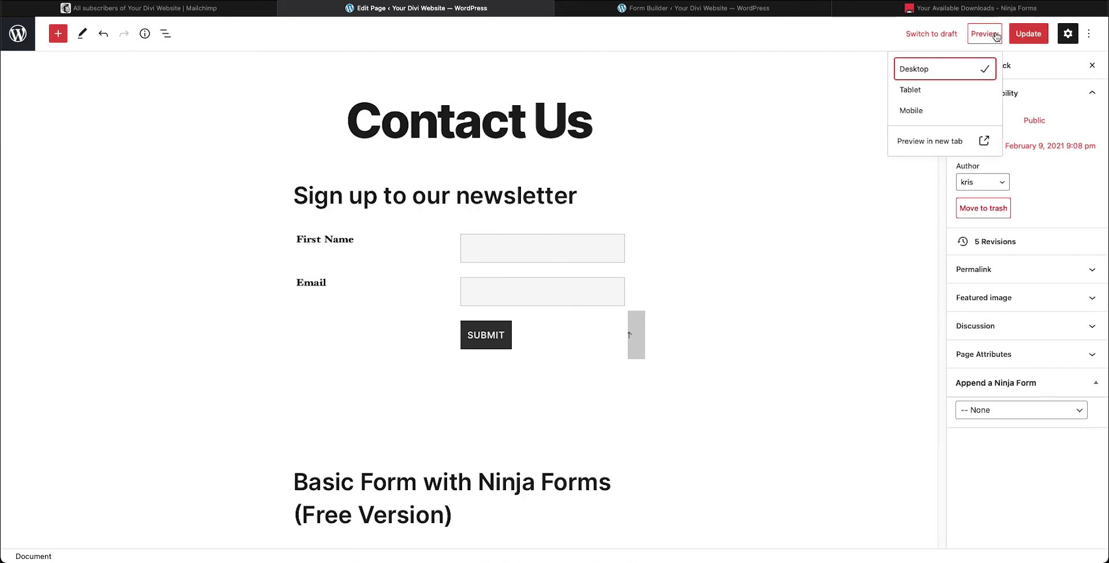
left_click(932, 144)
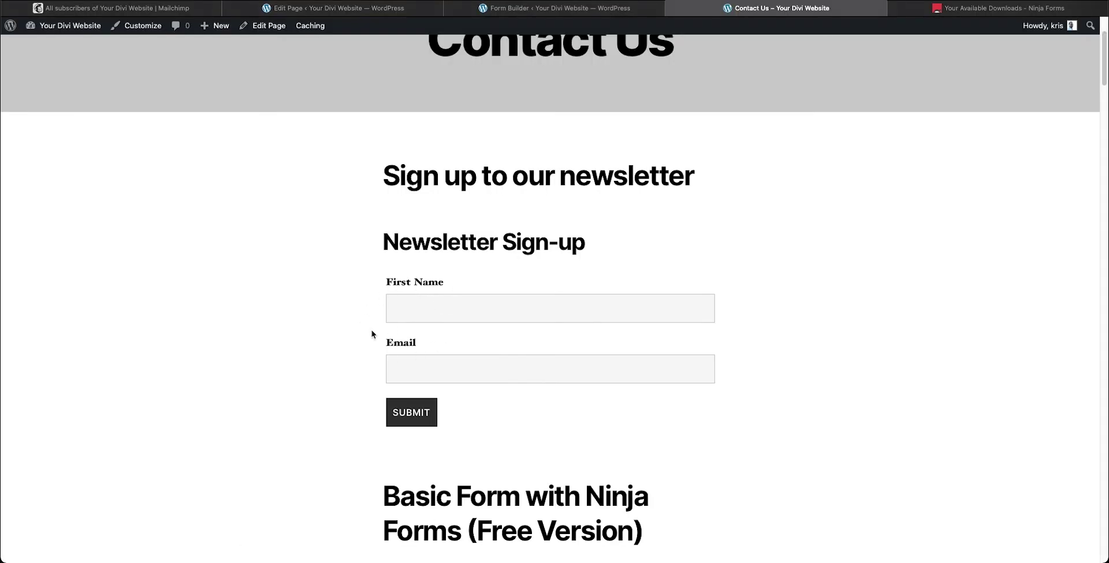
scroll(345, 324, "down", 10)
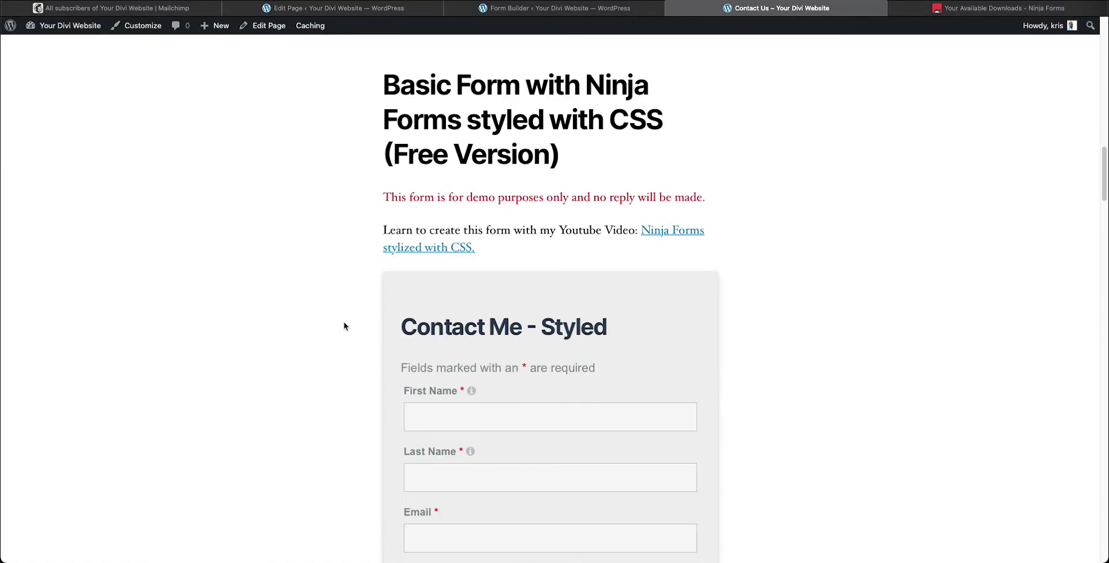
scroll(345, 325, "down", 1)
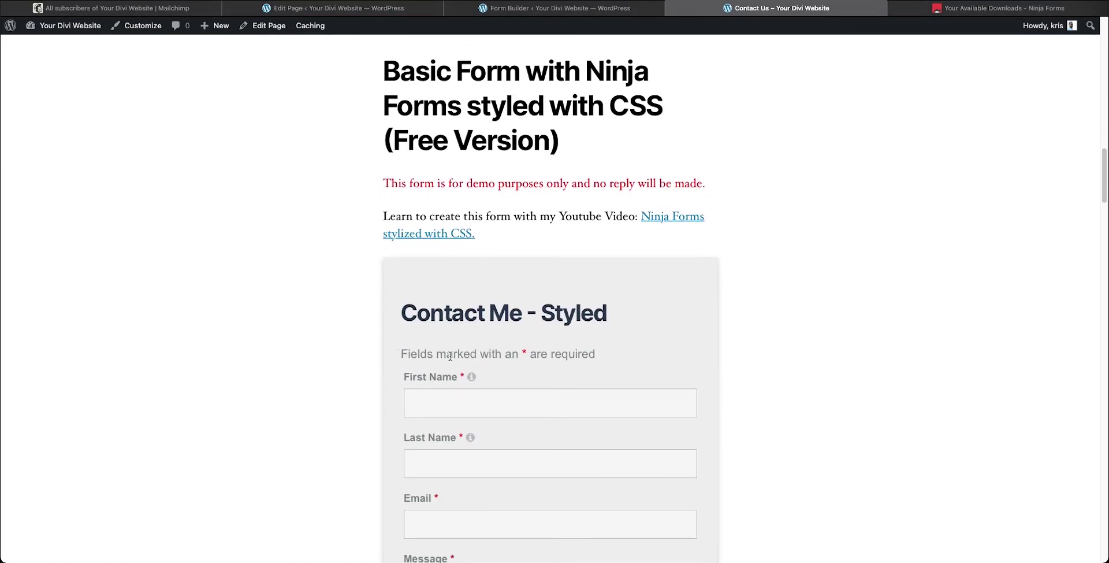
scroll(450, 355, "up", 15)
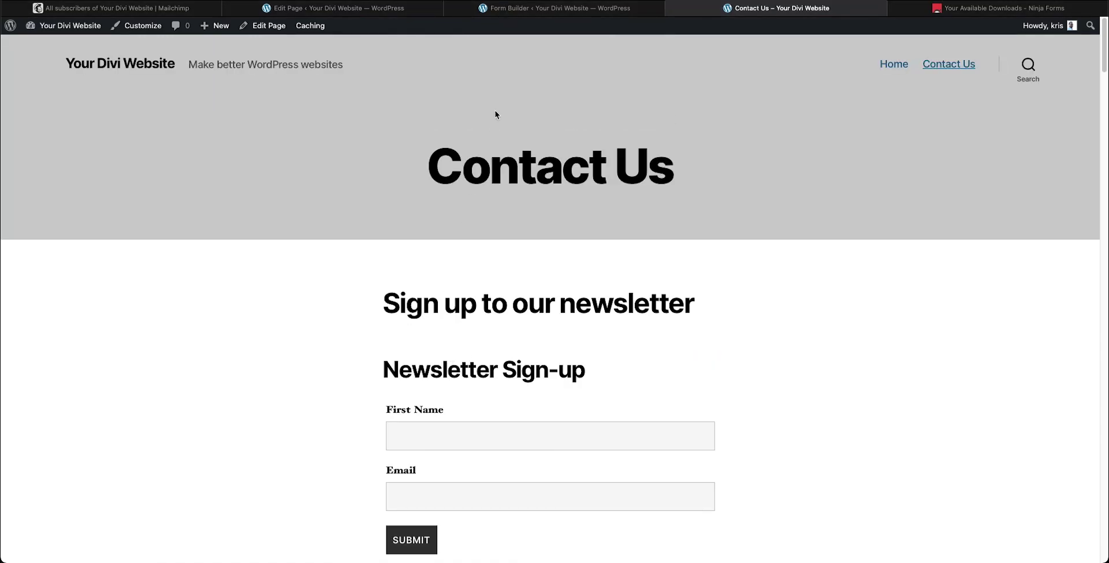
Step: Add the custom wrapper class "contact-styled" in the Newsletter Sign-up form's display settings and publish the form
left_click(533, 10)
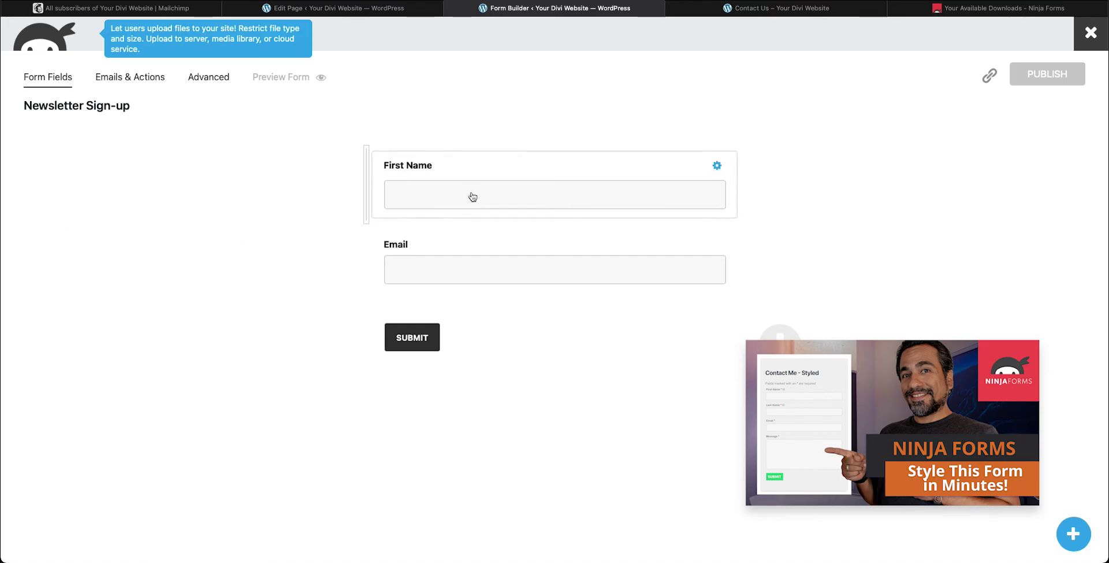
left_click(215, 81)
left_click(404, 153)
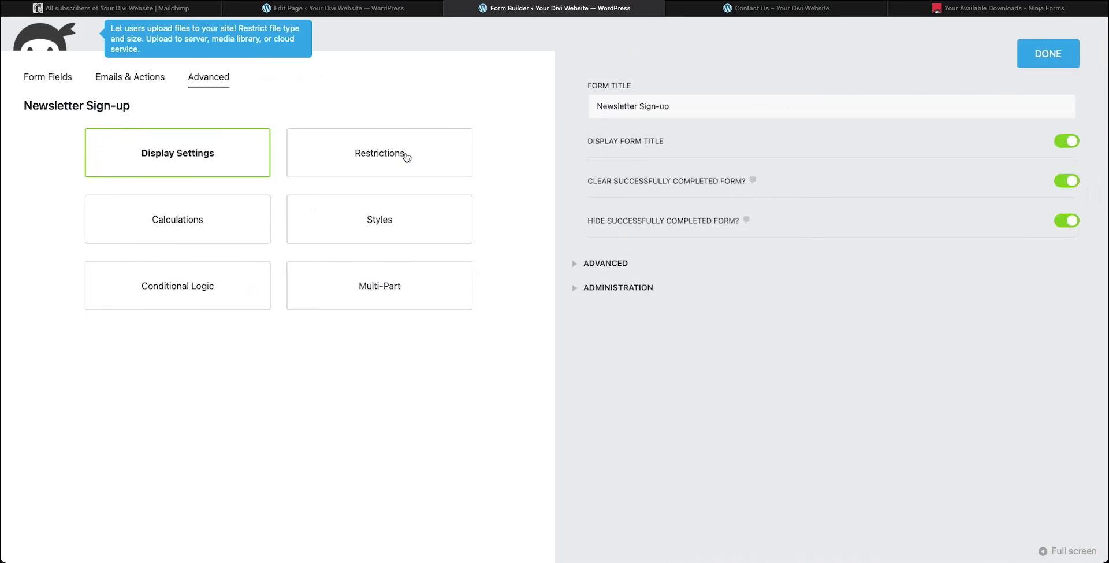
left_click(612, 263)
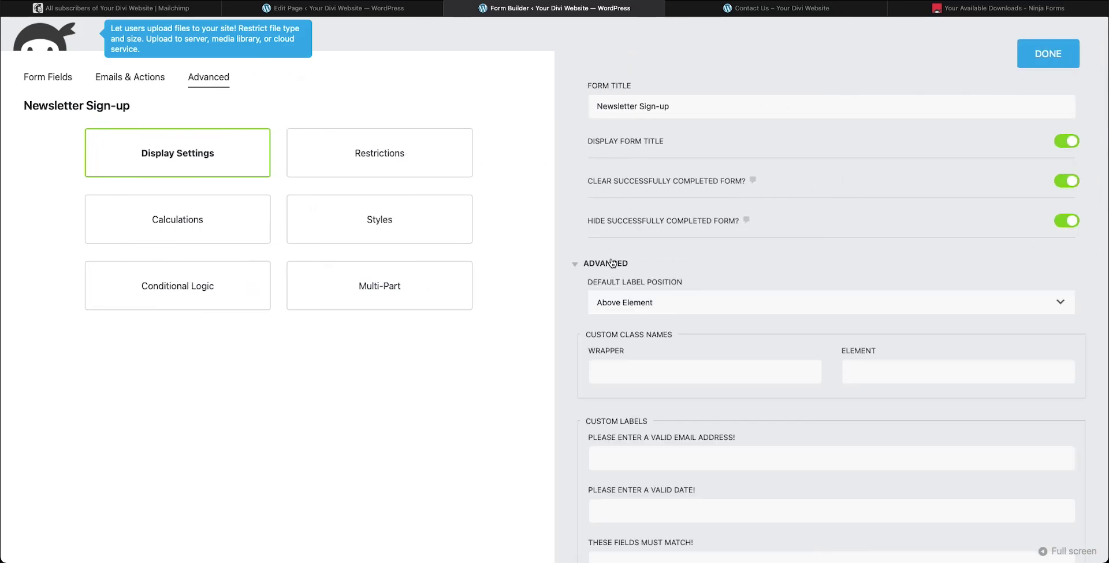
scroll(613, 263, "down", 2)
left_click(641, 321)
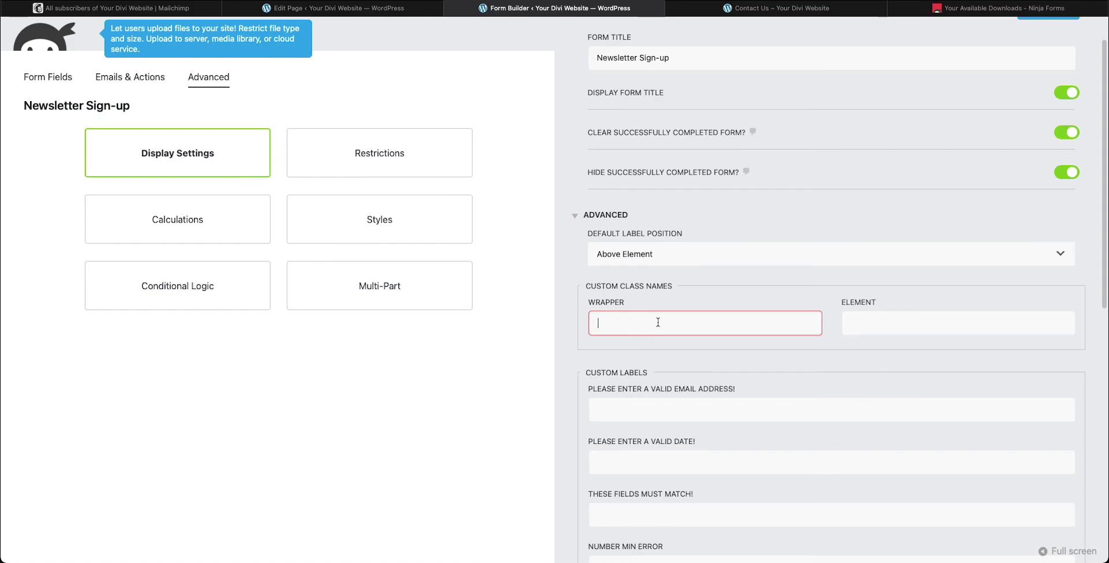
type("contact-styled")
scroll(854, 230, "up", 2)
left_click(1035, 55)
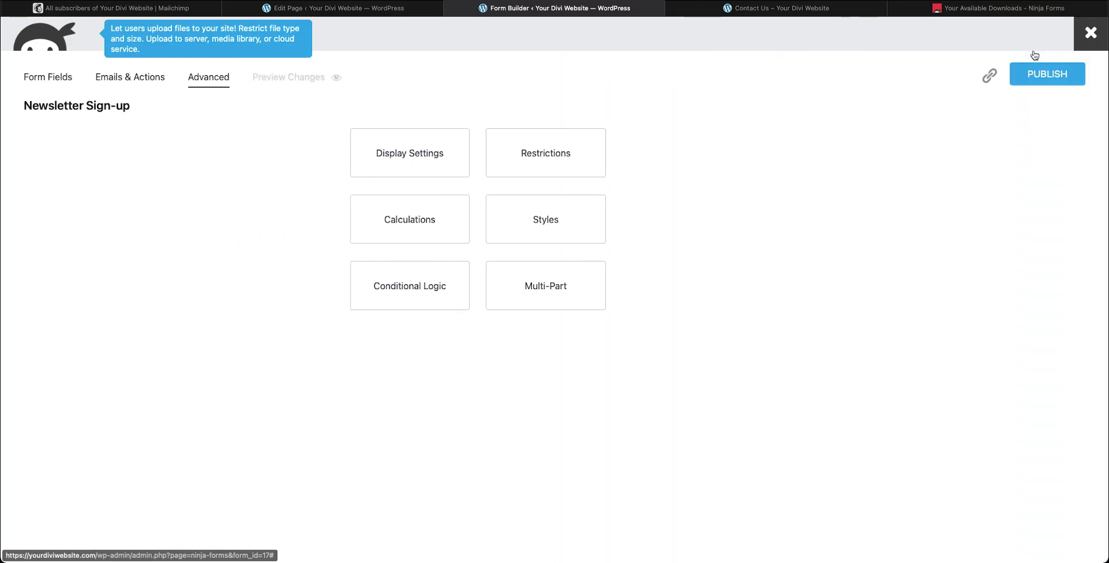
left_click(1041, 72)
Step: Reload the Contact Us preview and examine the styling of the newsletter form
key("ctrl+Tab")
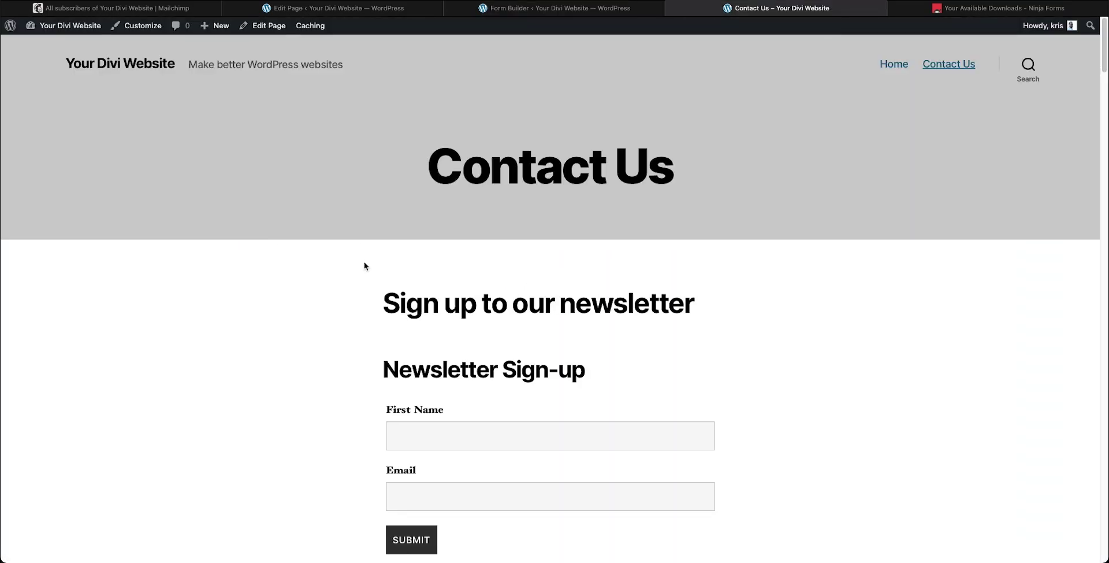
scroll(355, 283, "down", 5)
scroll(348, 298, "up", 2)
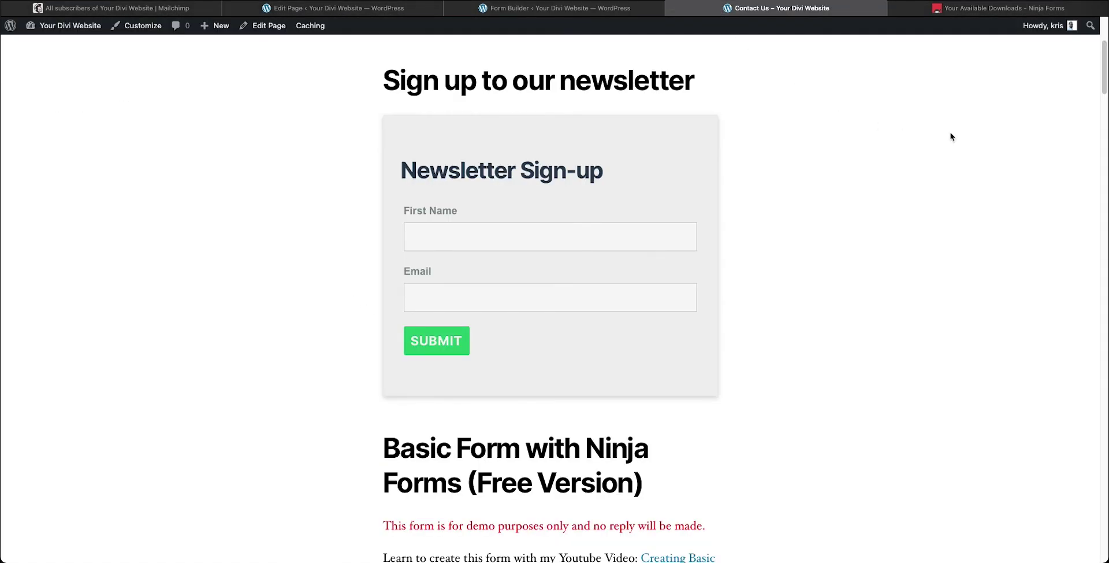
scroll(918, 196, "up", 1)
scroll(850, 248, "up", 1)
scroll(815, 242, "up", 2)
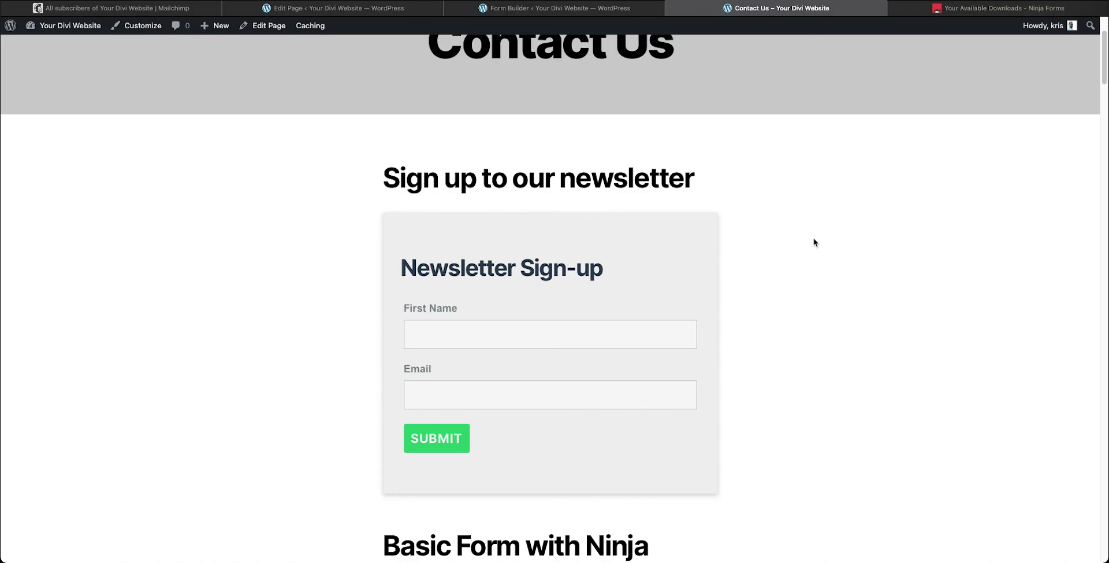
scroll(814, 242, "down", 1)
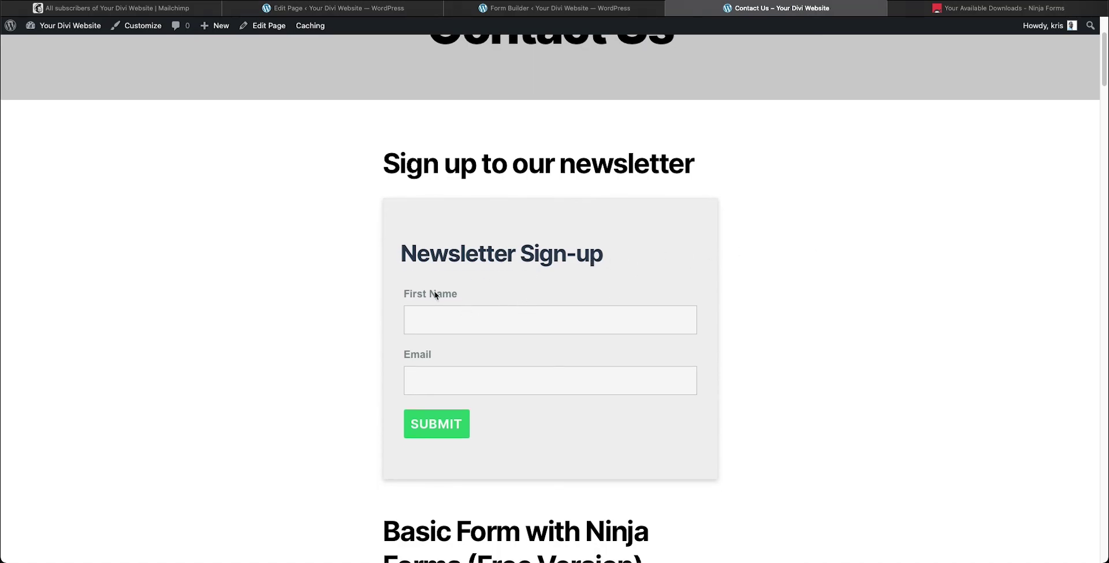